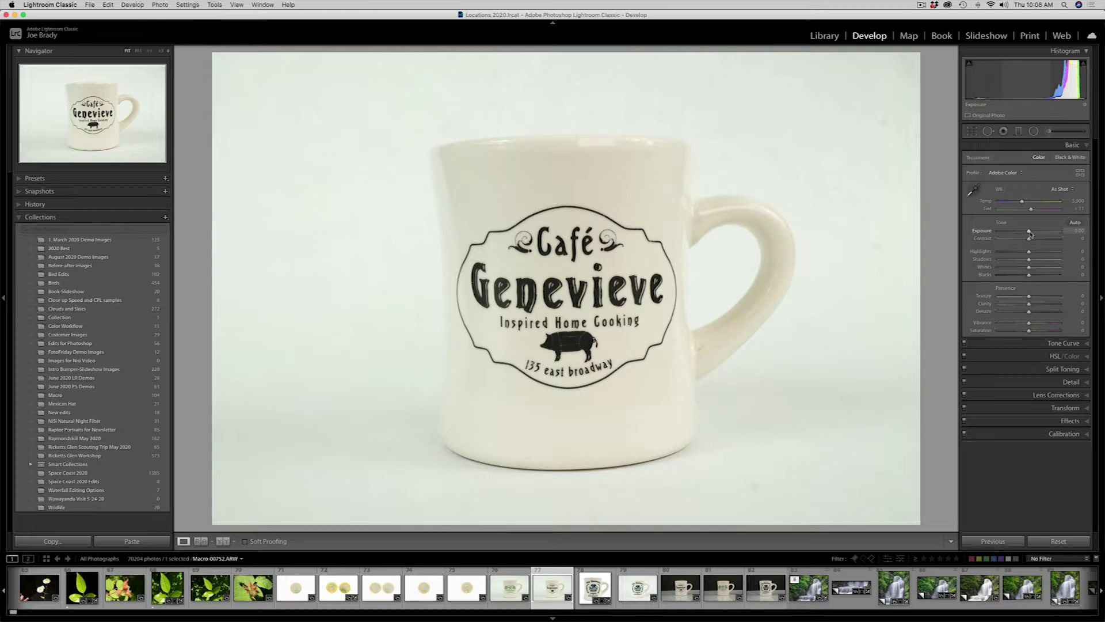
- Lower the mug photo's exposure to about -0.40 and open it in Photoshop 2020 for editing
{"action": "left_click_drag", "start_coordinate": [1031, 235], "coordinate": [1028, 233]}
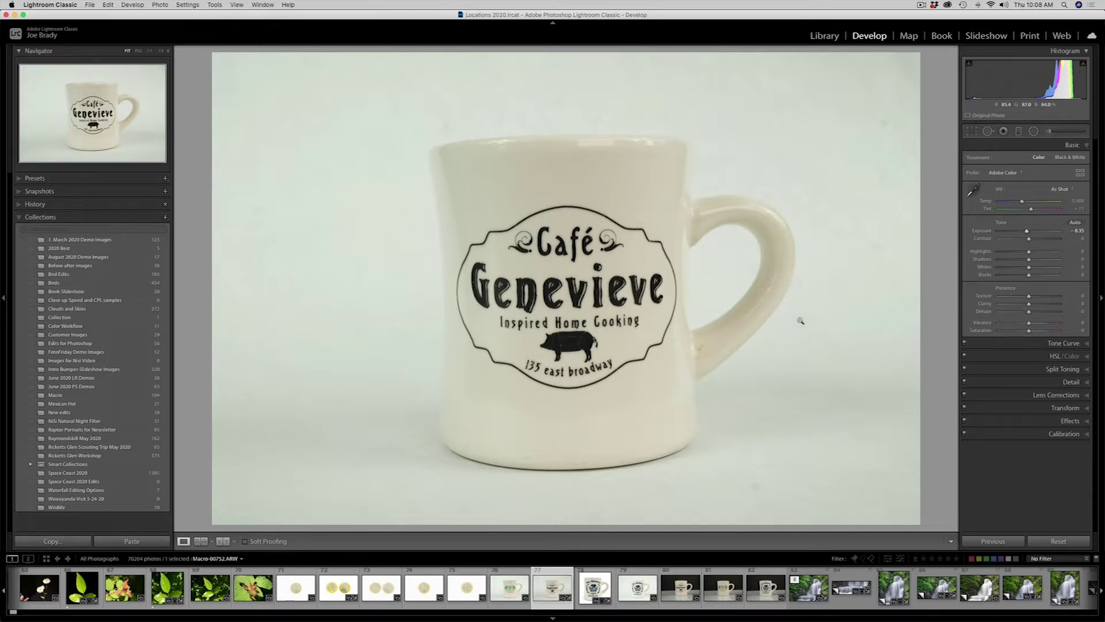
{"action": "left_click", "coordinate": [160, 5]}
{"action": "mouse_move", "coordinate": [230, 51]}
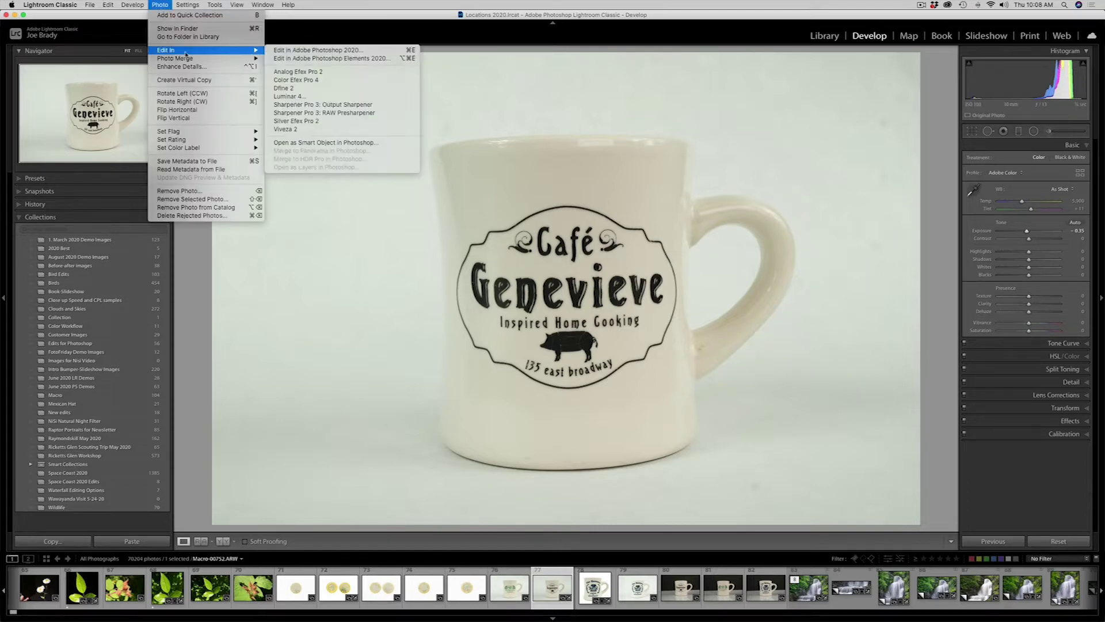
{"action": "left_click", "coordinate": [309, 52]}
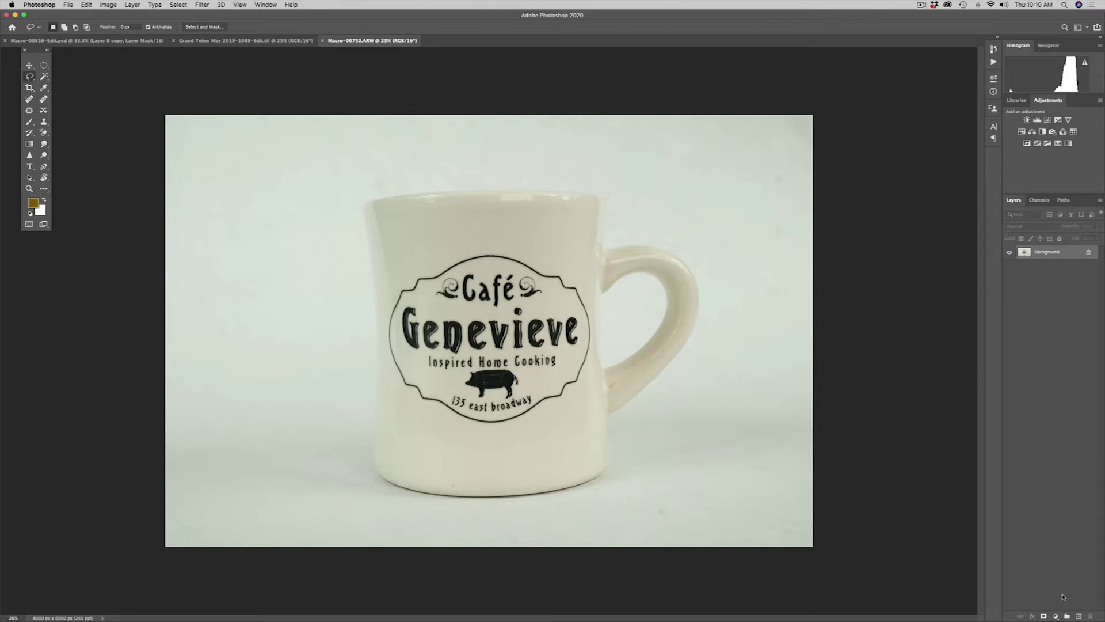
- Duplicate the Background layer as Layer 1 with Cmd+J
{"action": "key", "text": "super+j"}
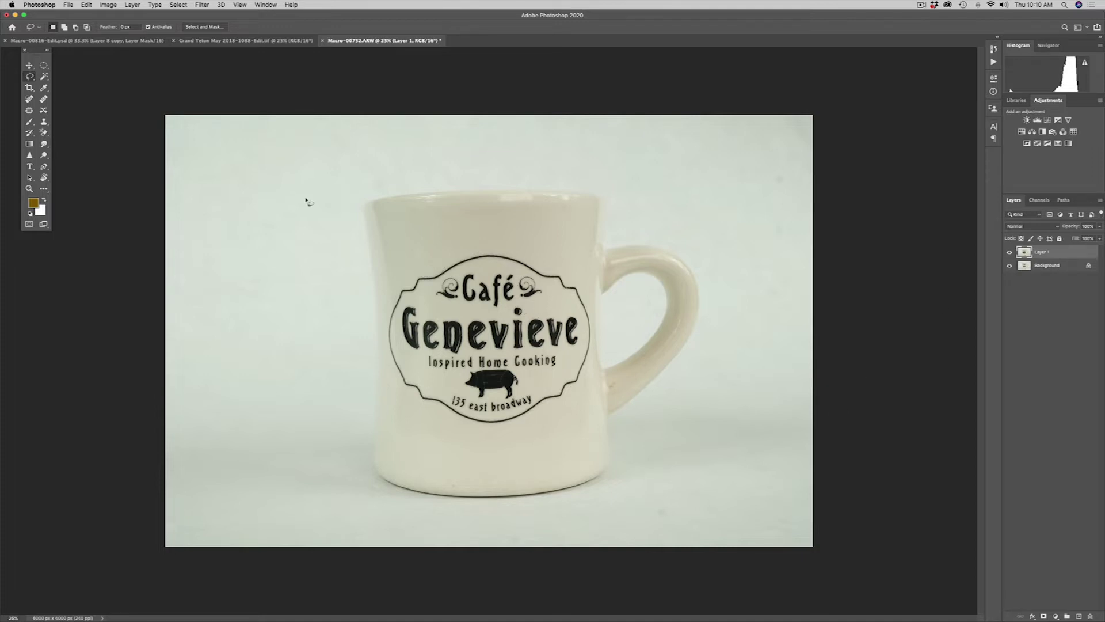
{"action": "left_click", "coordinate": [45, 76]}
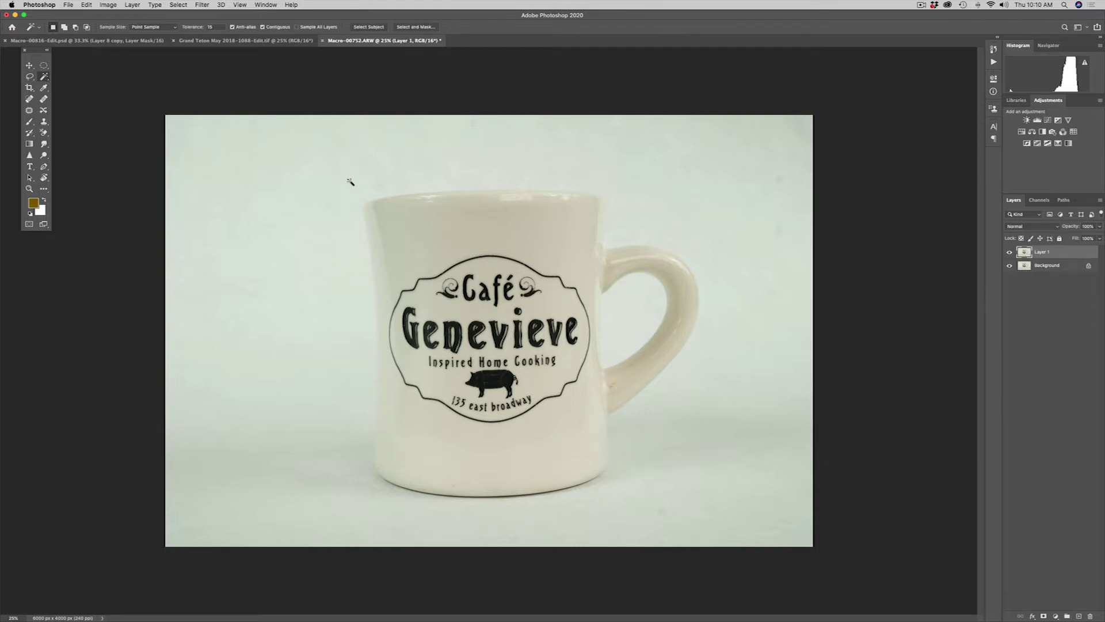
{"action": "left_click", "coordinate": [353, 183]}
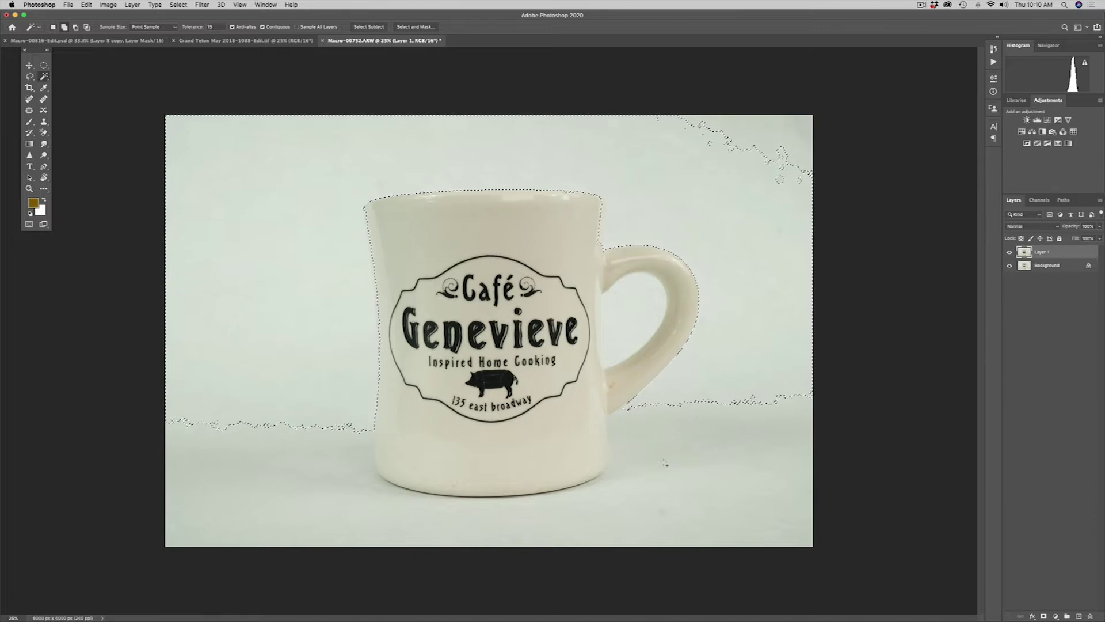
{"action": "left_click", "coordinate": [688, 453], "text": "shift"}
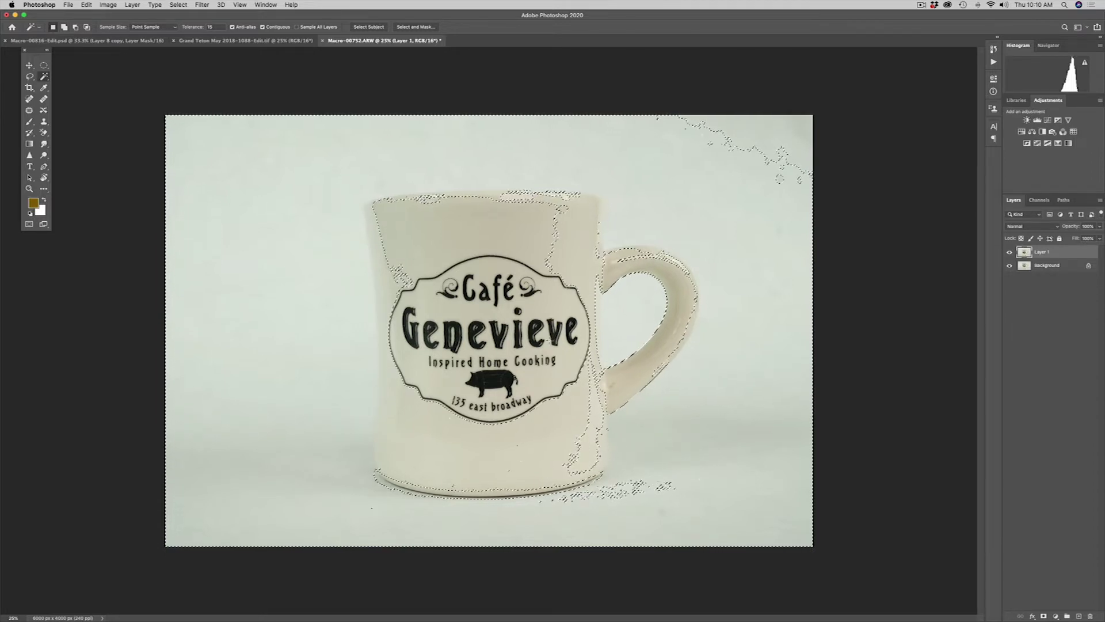
{"action": "key", "text": "super+d"}
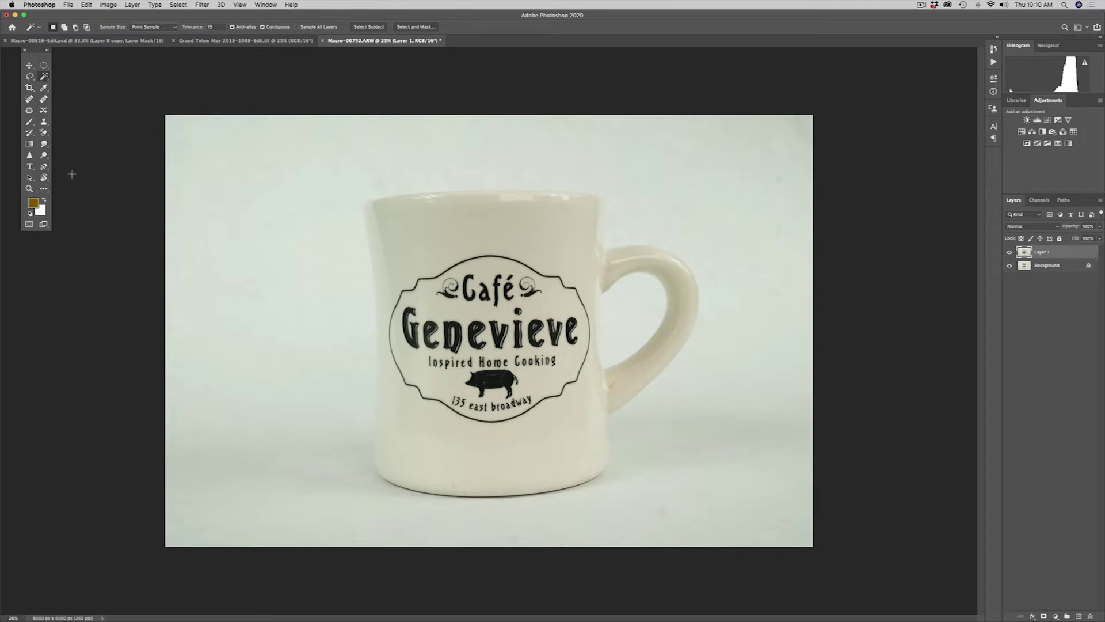
{"action": "left_click", "coordinate": [46, 135]}
{"action": "left_click", "coordinate": [87, 140]}
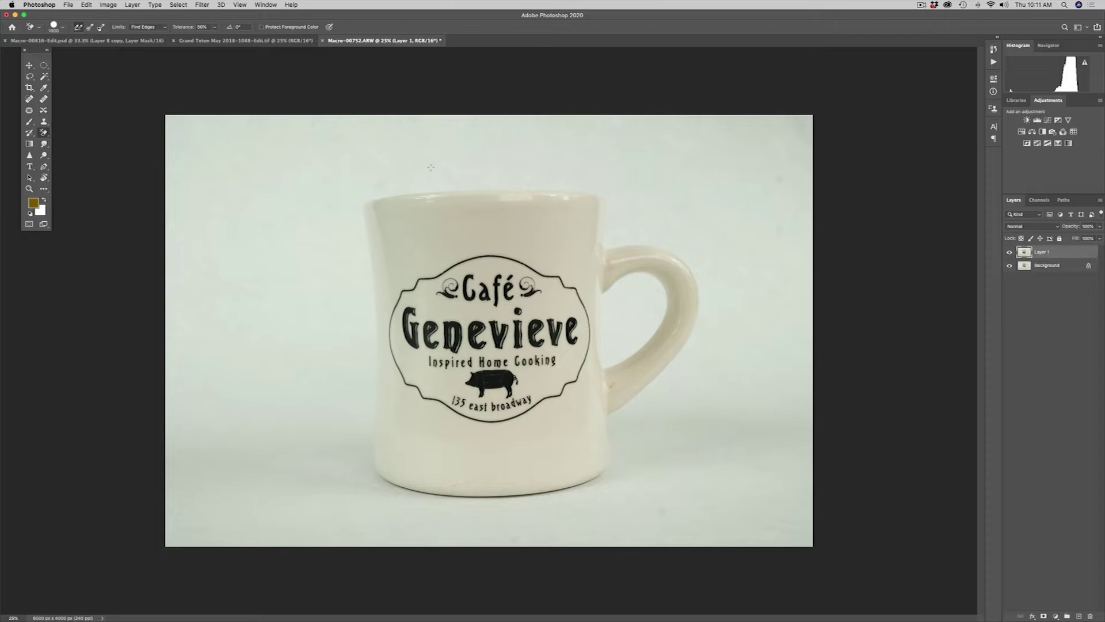
{"action": "left_click_drag", "start_coordinate": [368, 209], "coordinate": [597, 207]}
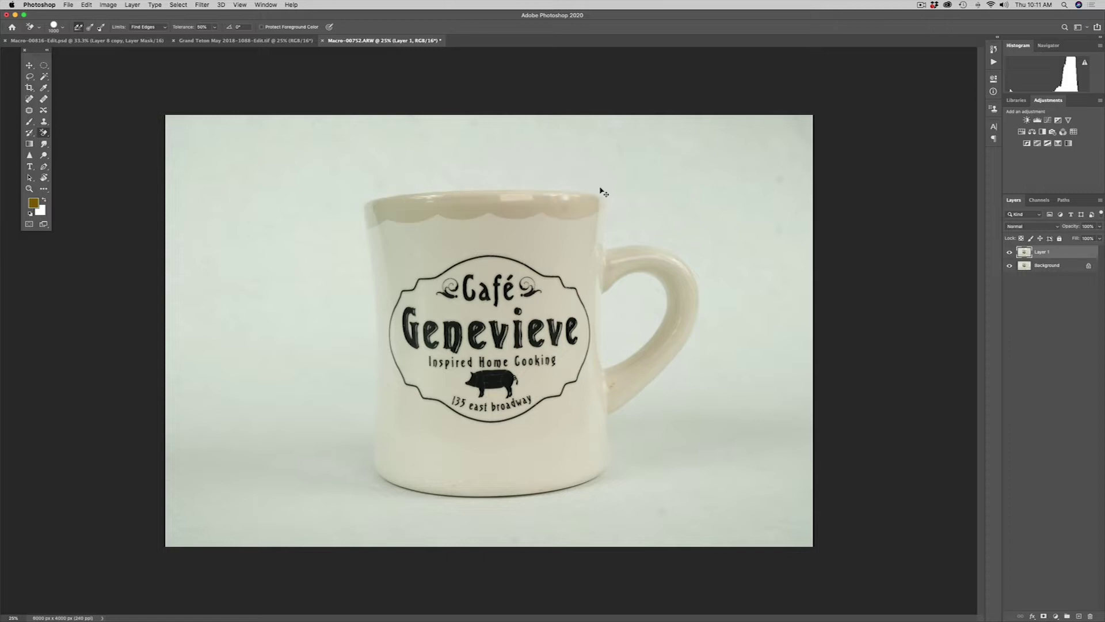
{"action": "left_click", "coordinate": [45, 134]}
{"action": "left_click", "coordinate": [85, 148]}
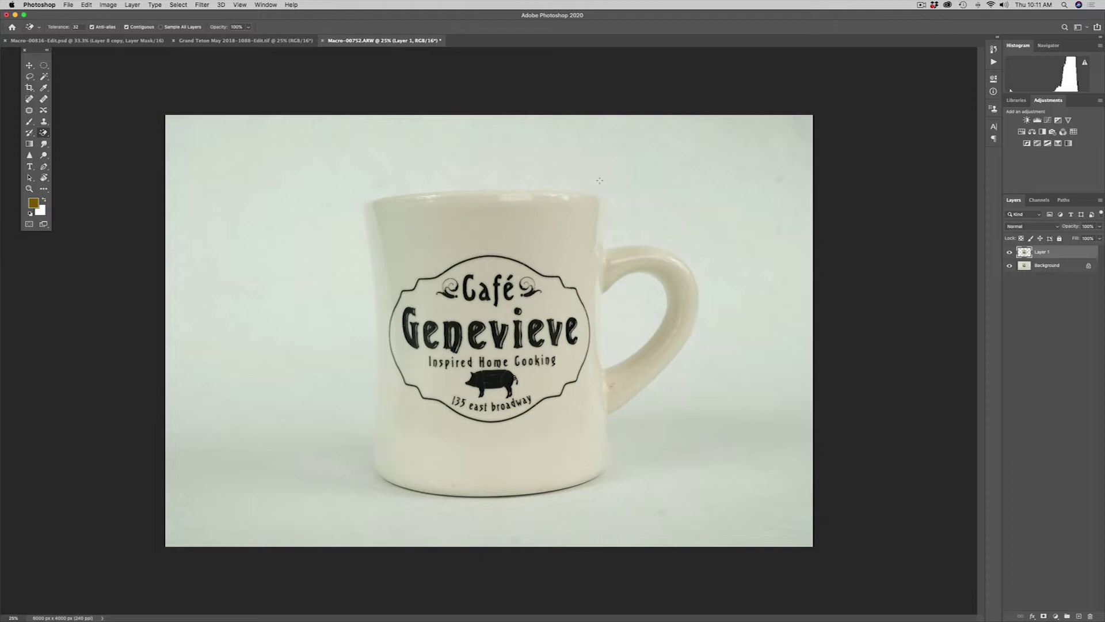
{"action": "left_click", "coordinate": [29, 76]}
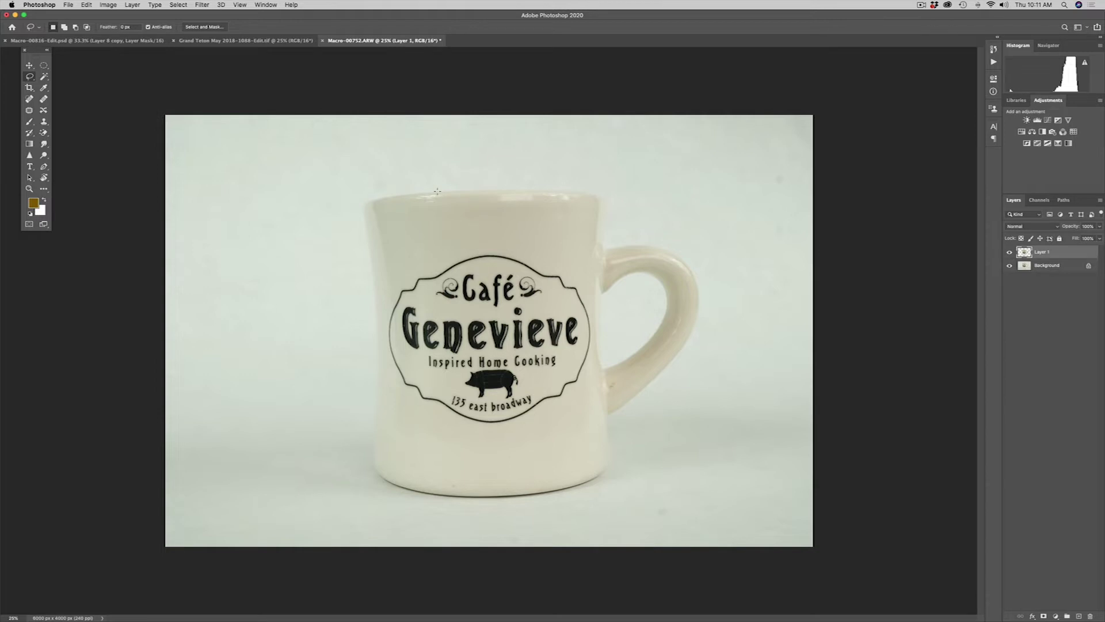
{"action": "mouse_move", "coordinate": [437, 191]}
{"action": "left_mouse_down"}
{"action": "mouse_move", "coordinate": [362, 201]}
{"action": "mouse_move", "coordinate": [367, 236]}
{"action": "left_mouse_up"}
{"action": "left_click", "coordinate": [447, 221]}
{"action": "left_click", "coordinate": [45, 168]}
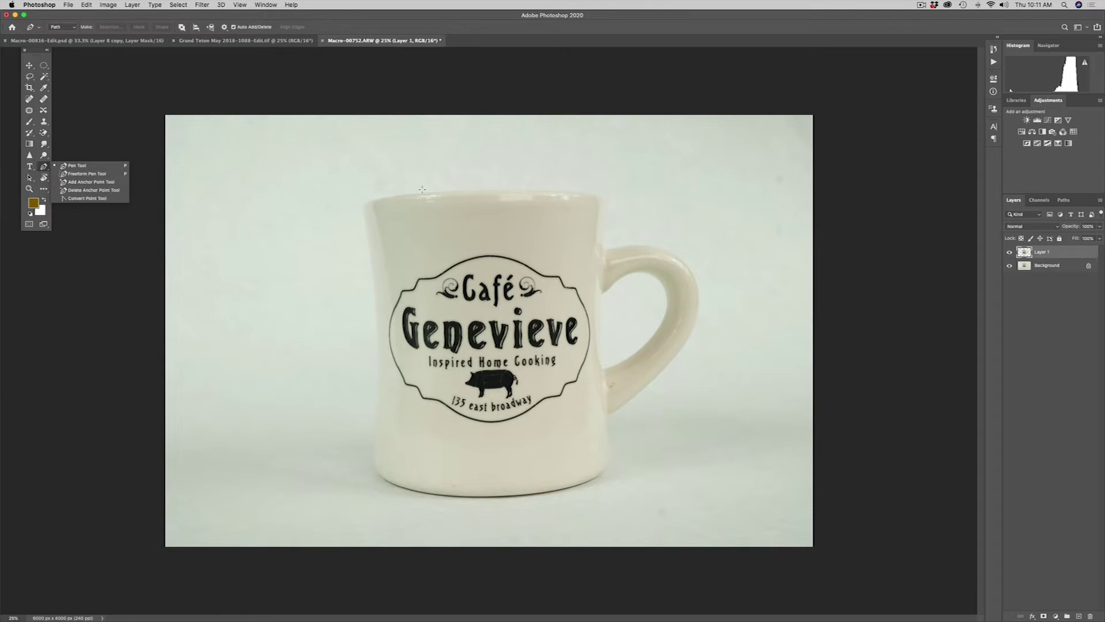
- Zoom to 100% on the mug's top rim, centre on the rim and Café logo, and pick the Pen tool
{"action": "key", "text": "z"}
{"action": "left_click_drag", "start_coordinate": [415, 157], "coordinate": [525, 240]}
{"action": "scroll", "coordinate": [483, 303], "scroll_direction": "up", "scroll_amount": 5}
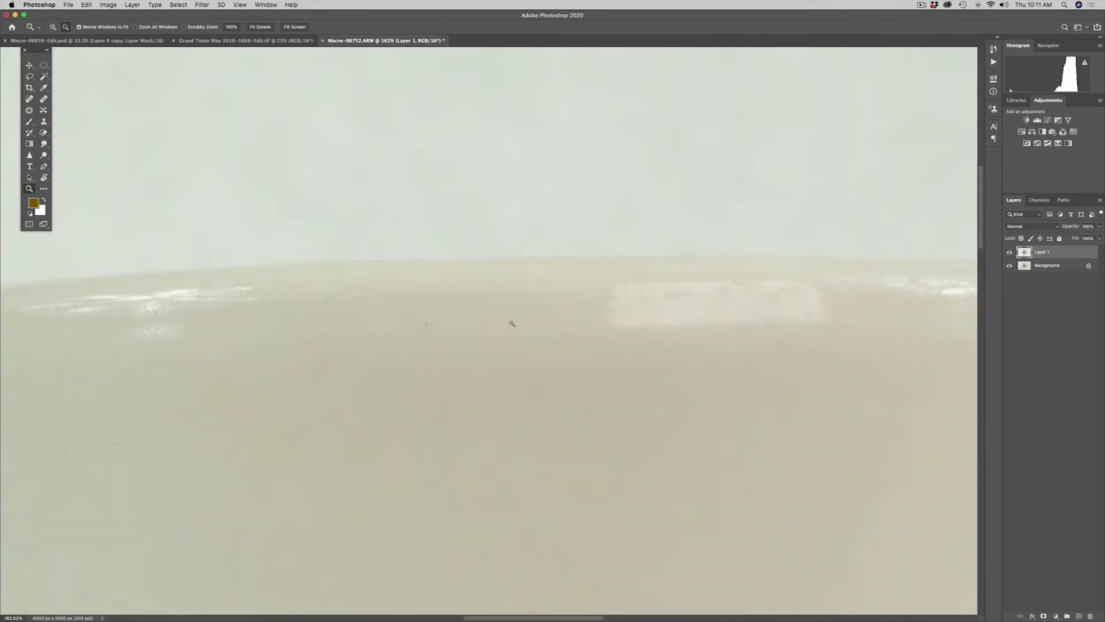
{"action": "left_click", "coordinate": [511, 320], "text": "alt"}
{"action": "left_click", "coordinate": [517, 326], "text": "alt"}
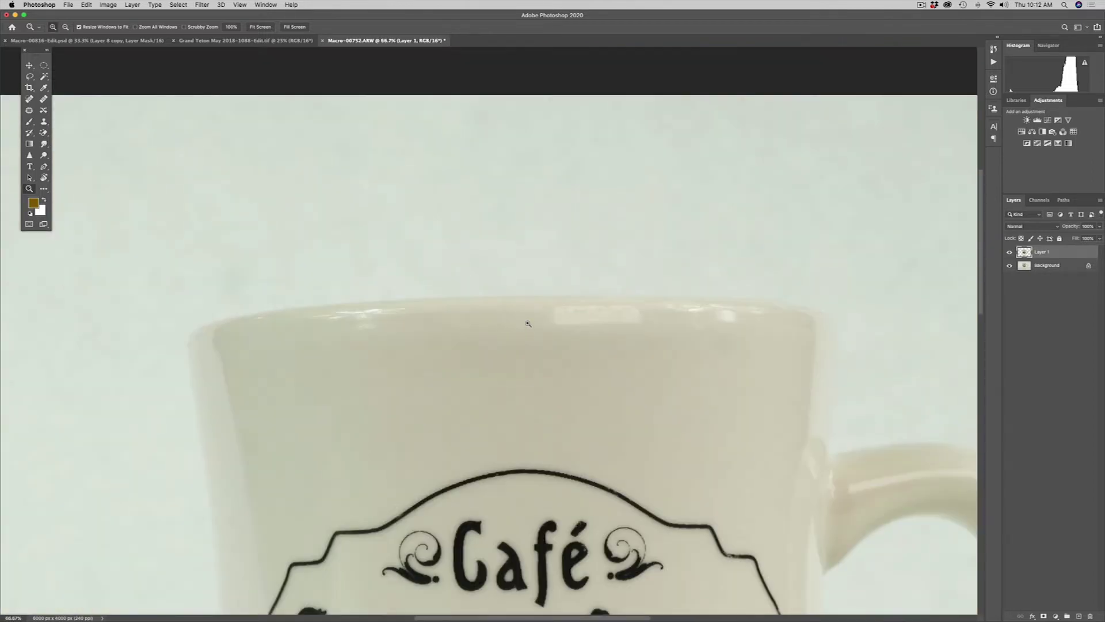
{"action": "left_click", "coordinate": [525, 313]}
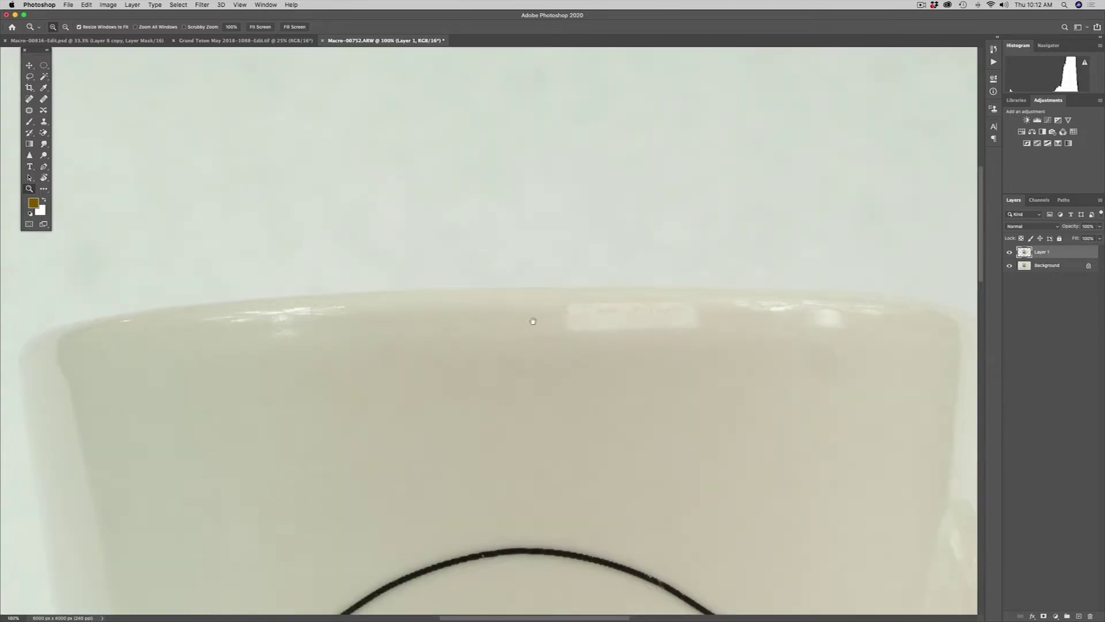
{"action": "left_click_drag", "start_coordinate": [526, 314], "coordinate": [493, 299]}
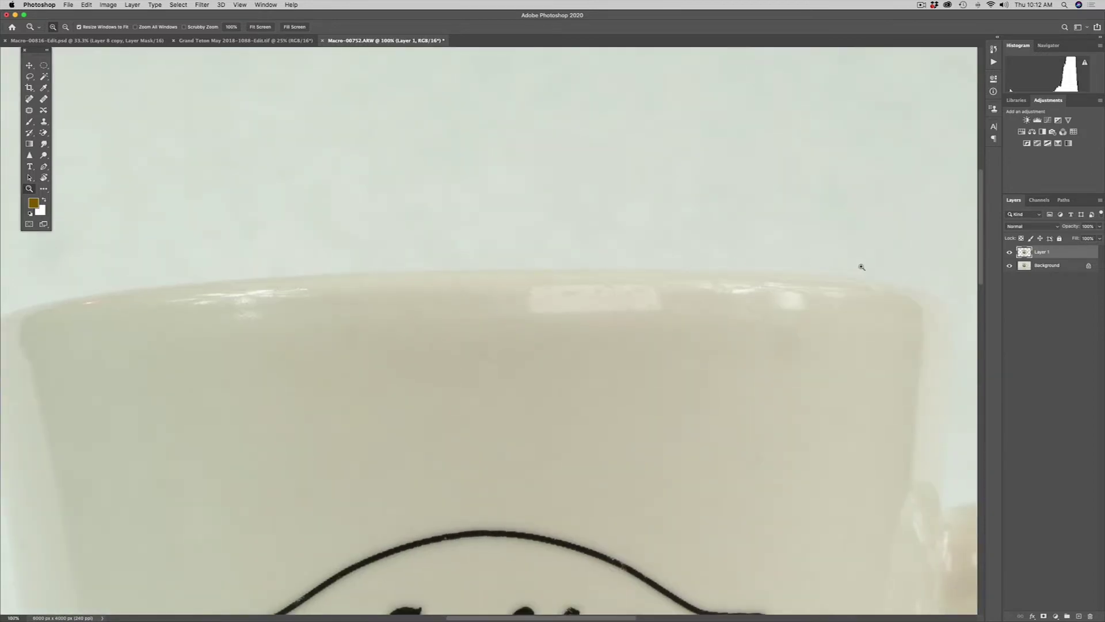
{"action": "left_click_drag", "start_coordinate": [774, 308], "coordinate": [565, 254]}
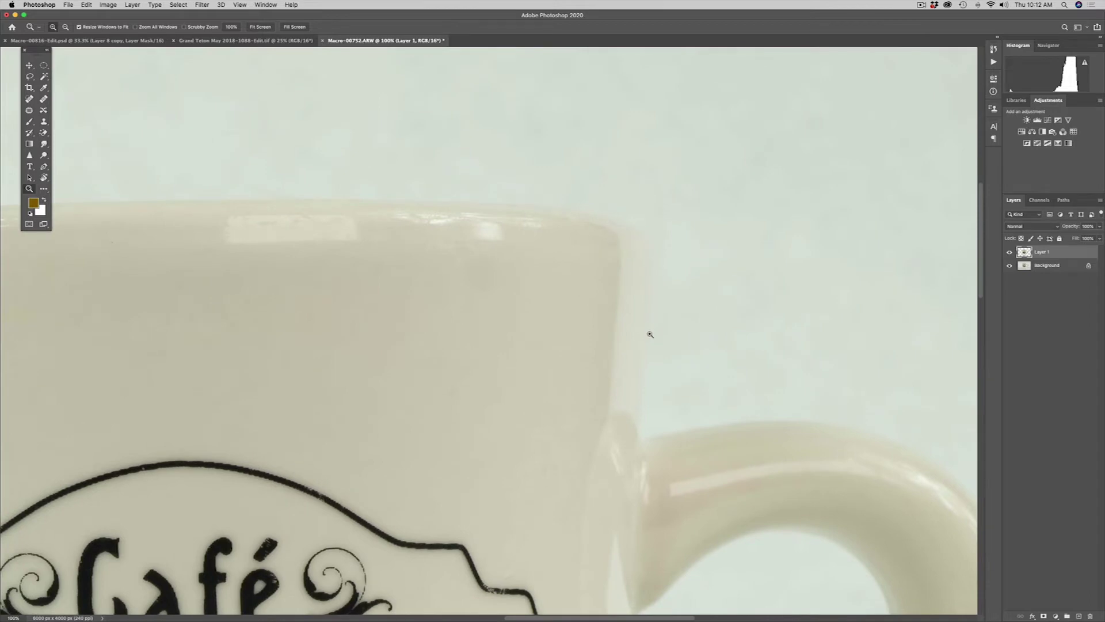
{"action": "left_click_drag", "start_coordinate": [352, 236], "coordinate": [703, 205]}
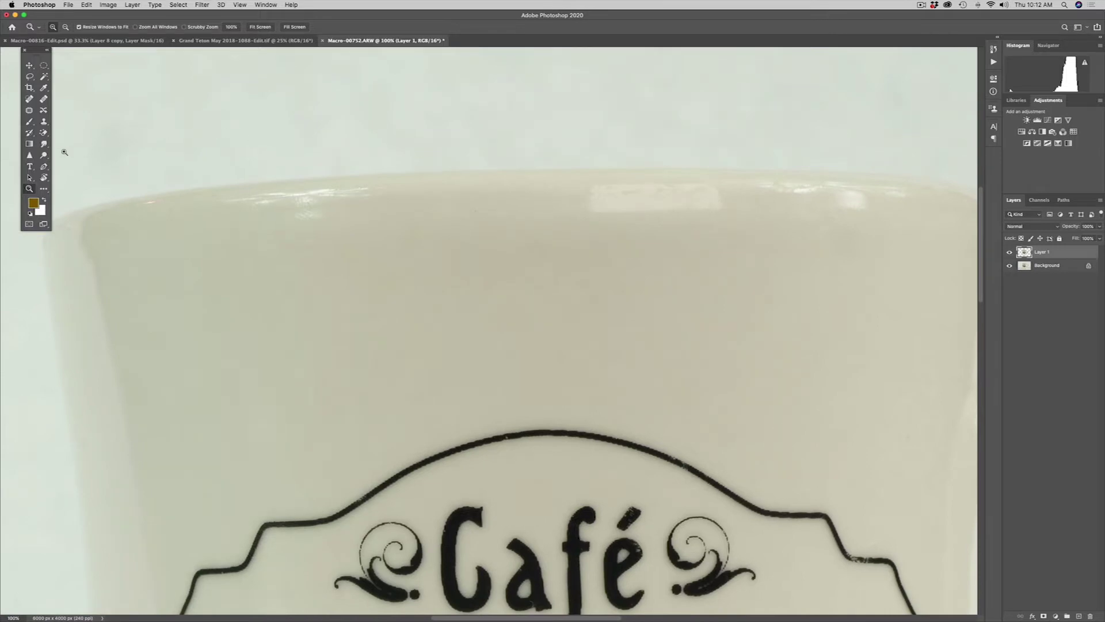
{"action": "left_click", "coordinate": [44, 166]}
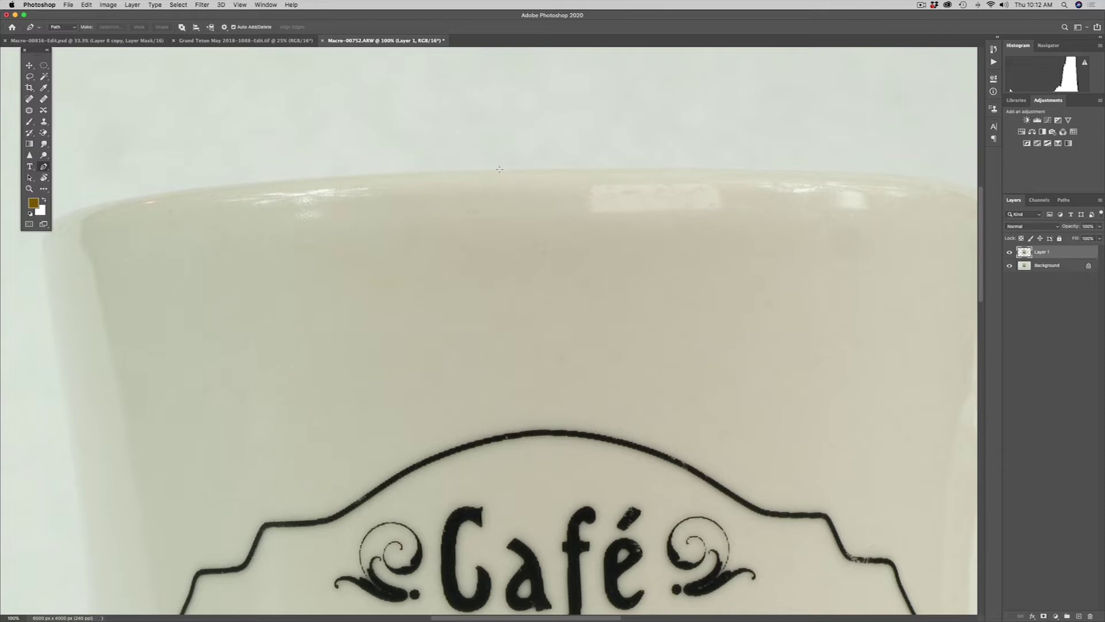
- Place curved Pen anchors across the rim, round its right corner, and down the right edge to the handle
{"action": "left_click_drag", "start_coordinate": [499, 169], "coordinate": [557, 170]}
{"action": "left_click_drag", "start_coordinate": [556, 170], "coordinate": [556, 168]}
{"action": "left_click_drag", "start_coordinate": [853, 173], "coordinate": [893, 177]}
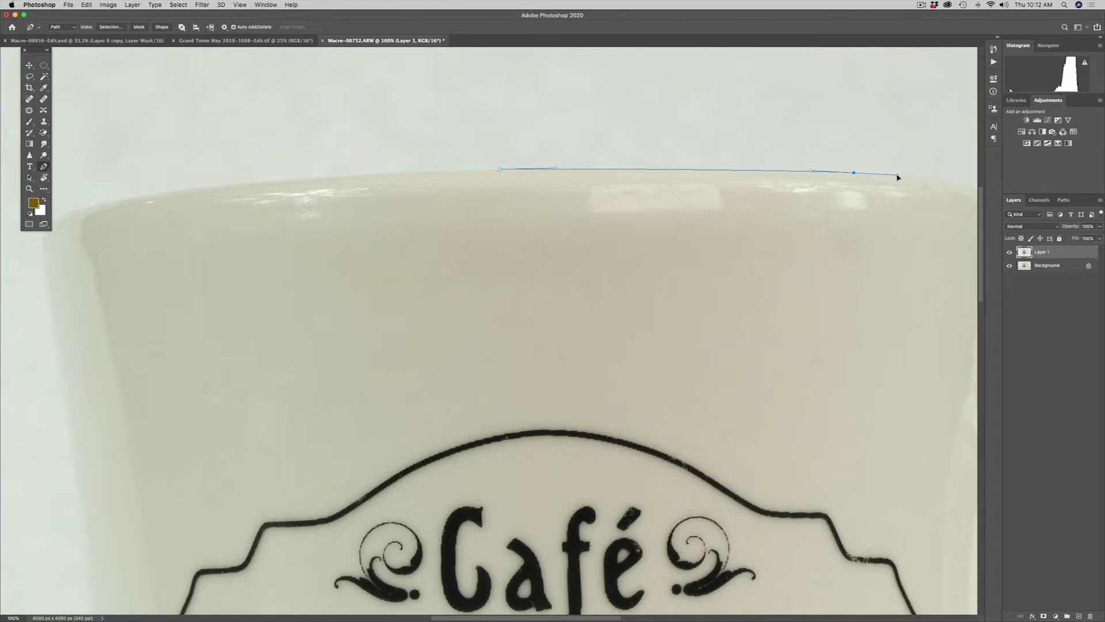
{"action": "scroll", "coordinate": [890, 189], "scroll_direction": "right", "scroll_amount": 10}
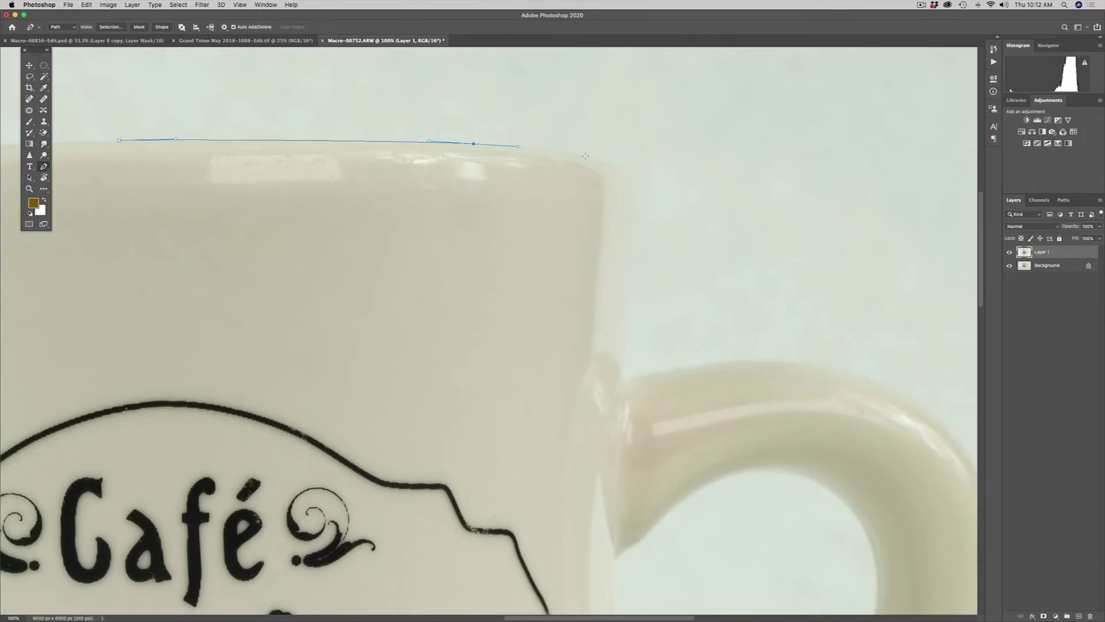
{"action": "left_click_drag", "start_coordinate": [585, 156], "coordinate": [624, 166]}
{"action": "left_click_drag", "start_coordinate": [631, 257], "coordinate": [622, 346]}
{"action": "left_click", "coordinate": [622, 360]}
{"action": "left_click_drag", "start_coordinate": [622, 360], "coordinate": [622, 369]}
{"action": "left_click_drag", "start_coordinate": [629, 378], "coordinate": [640, 376]}
- Extend the path over the top of the handle and around its outer bend
{"action": "scroll", "coordinate": [726, 385], "scroll_direction": "right", "scroll_amount": 8}
{"action": "scroll", "coordinate": [726, 385], "scroll_direction": "down", "scroll_amount": 3}
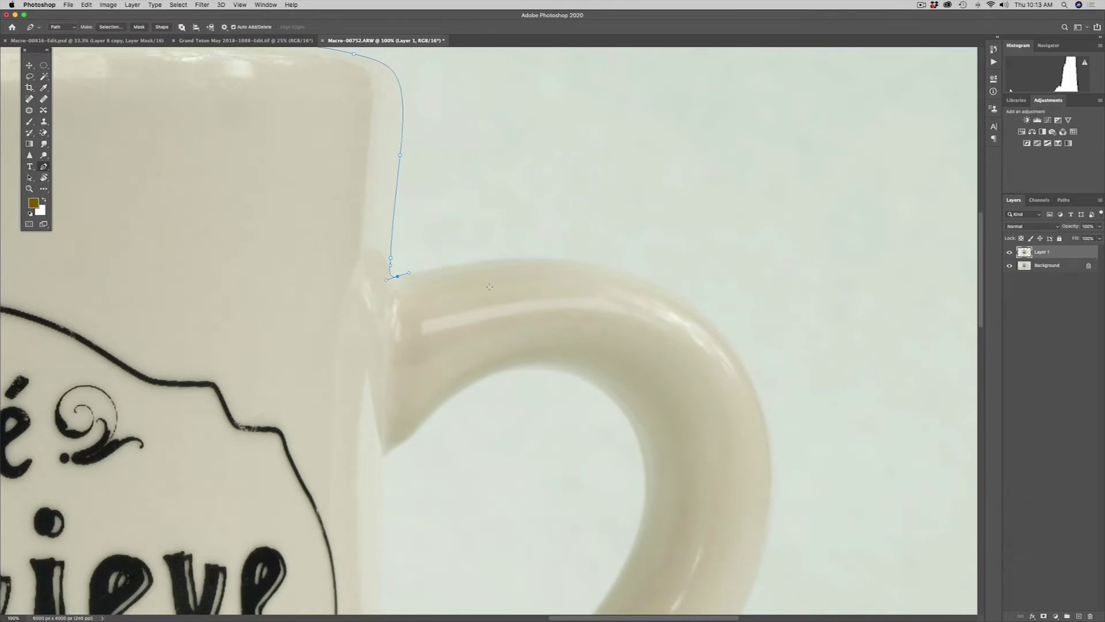
{"action": "scroll", "coordinate": [513, 292], "scroll_direction": "down", "scroll_amount": 2}
{"action": "scroll", "coordinate": [513, 291], "scroll_direction": "left", "scroll_amount": 1}
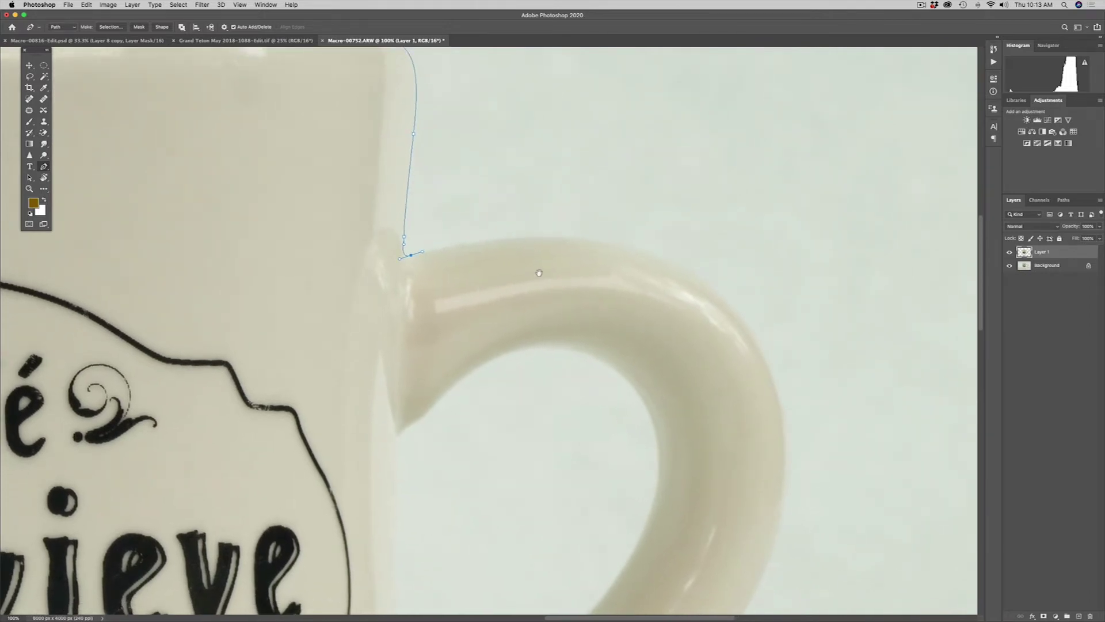
{"action": "left_click", "coordinate": [597, 240]}
{"action": "left_click_drag", "start_coordinate": [597, 241], "coordinate": [646, 256]}
{"action": "left_click_drag", "start_coordinate": [785, 439], "coordinate": [720, 329]}
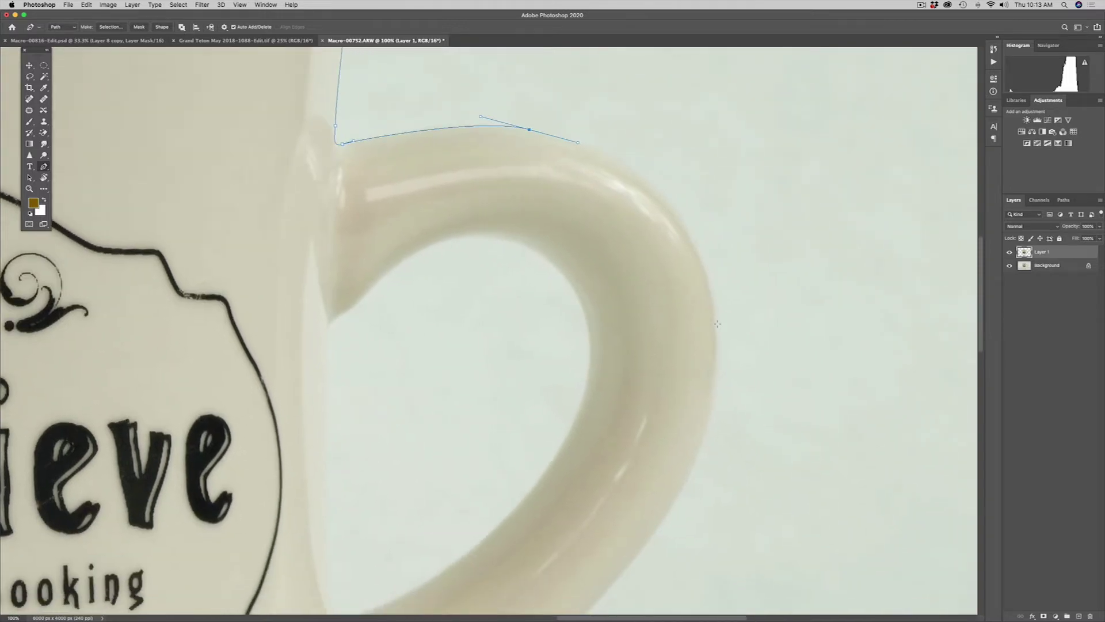
{"action": "left_click_drag", "start_coordinate": [717, 324], "coordinate": [730, 479]}
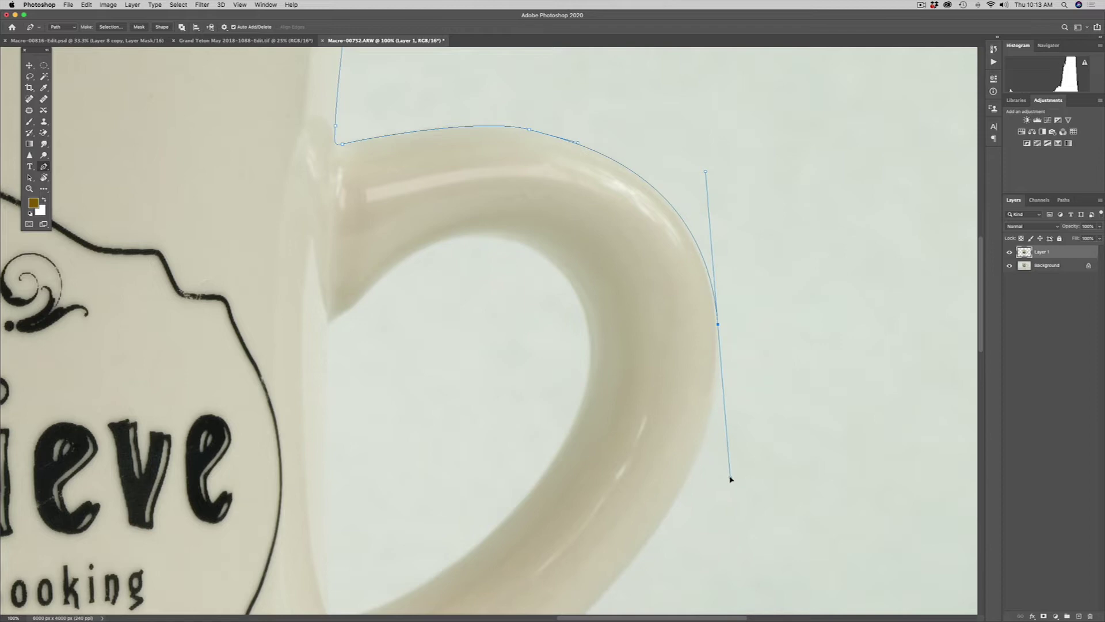
{"action": "left_click_drag", "start_coordinate": [730, 479], "coordinate": [730, 479]}
{"action": "scroll", "coordinate": [777, 291], "scroll_direction": "down", "scroll_amount": 5}
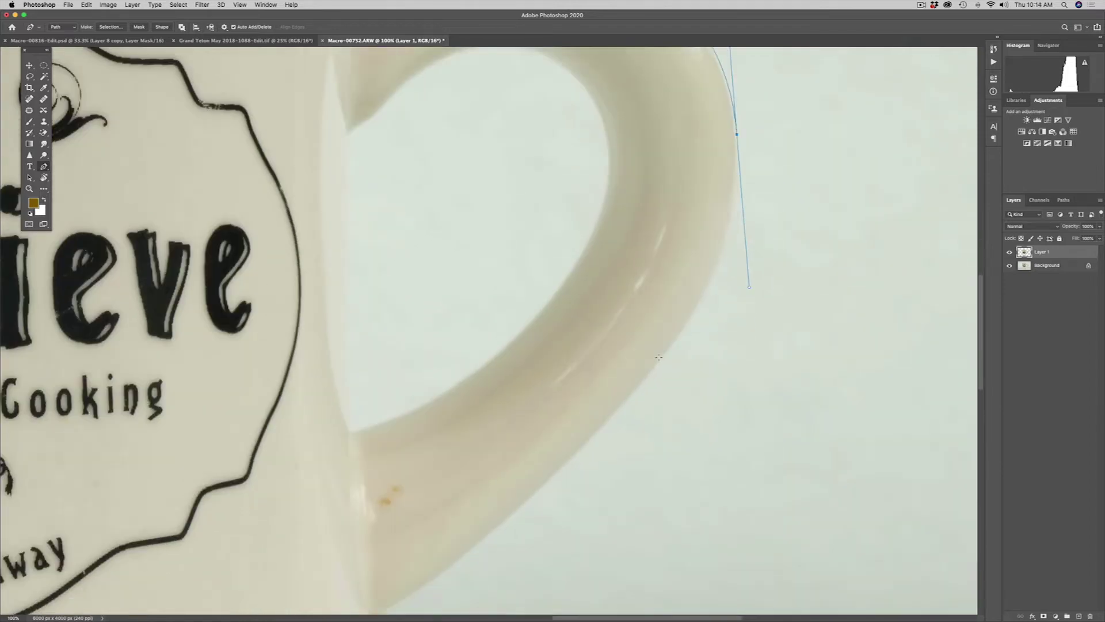
{"action": "left_click", "coordinate": [637, 385]}
{"action": "mouse_move", "coordinate": [638, 386]}
{"action": "left_mouse_down"}
{"action": "mouse_move", "coordinate": [609, 424]}
{"action": "mouse_move", "coordinate": [632, 394]}
{"action": "left_mouse_up"}
- Continue the path along the handle's lower curve, past the body joint, and down toward the base
{"action": "scroll", "coordinate": [450, 525], "scroll_direction": "down", "scroll_amount": 5}
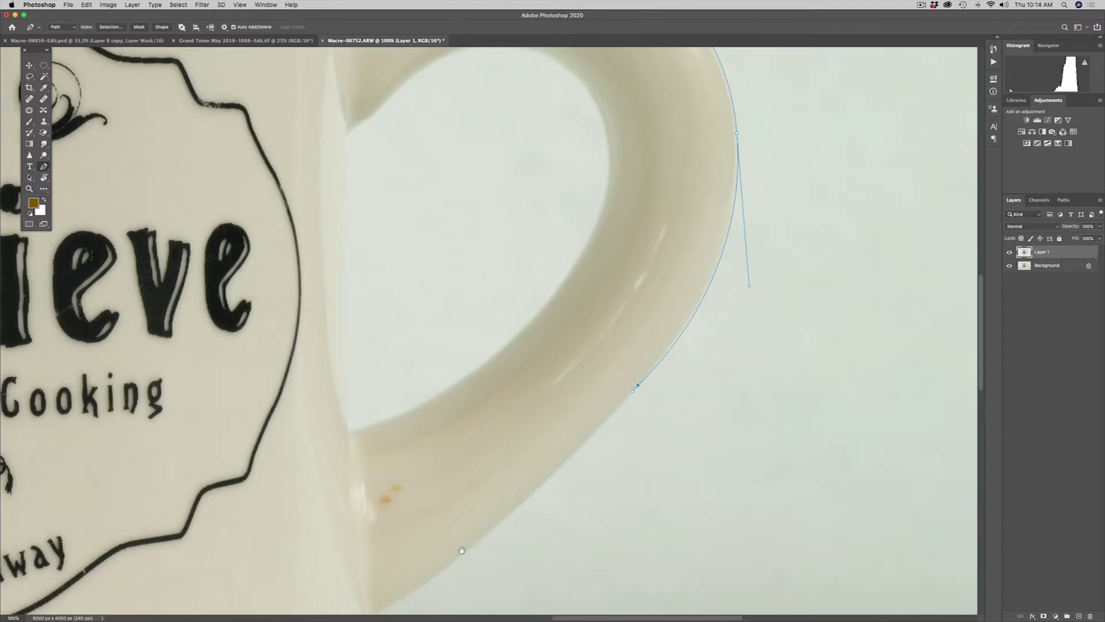
{"action": "left_click_drag", "start_coordinate": [471, 438], "coordinate": [423, 471]}
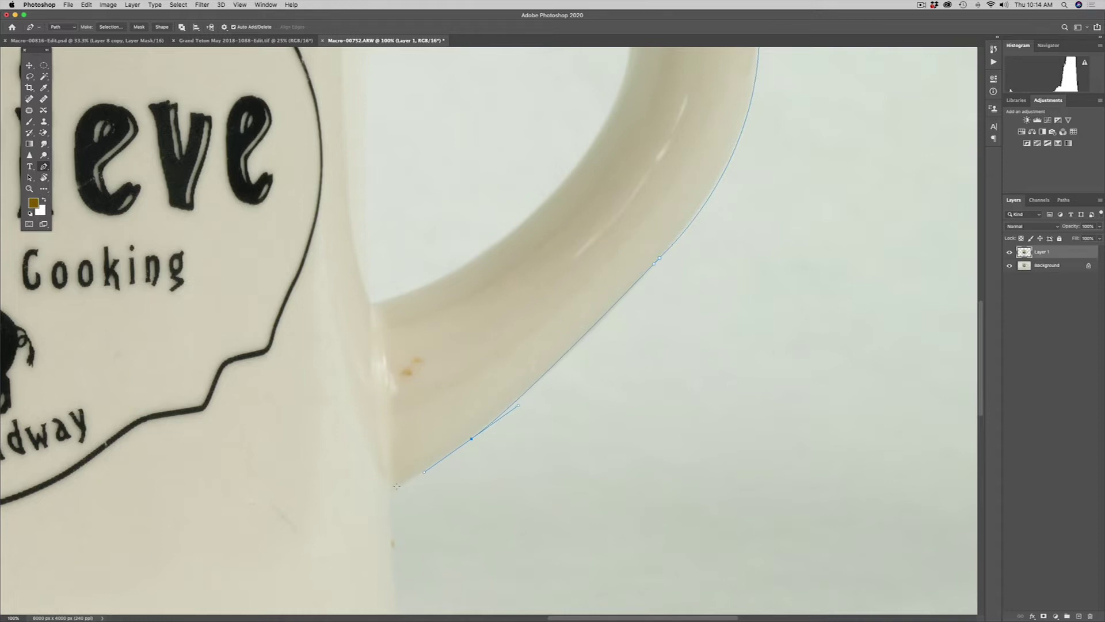
{"action": "left_click_drag", "start_coordinate": [397, 485], "coordinate": [390, 491]}
{"action": "scroll", "coordinate": [397, 518], "scroll_direction": "down", "scroll_amount": 5}
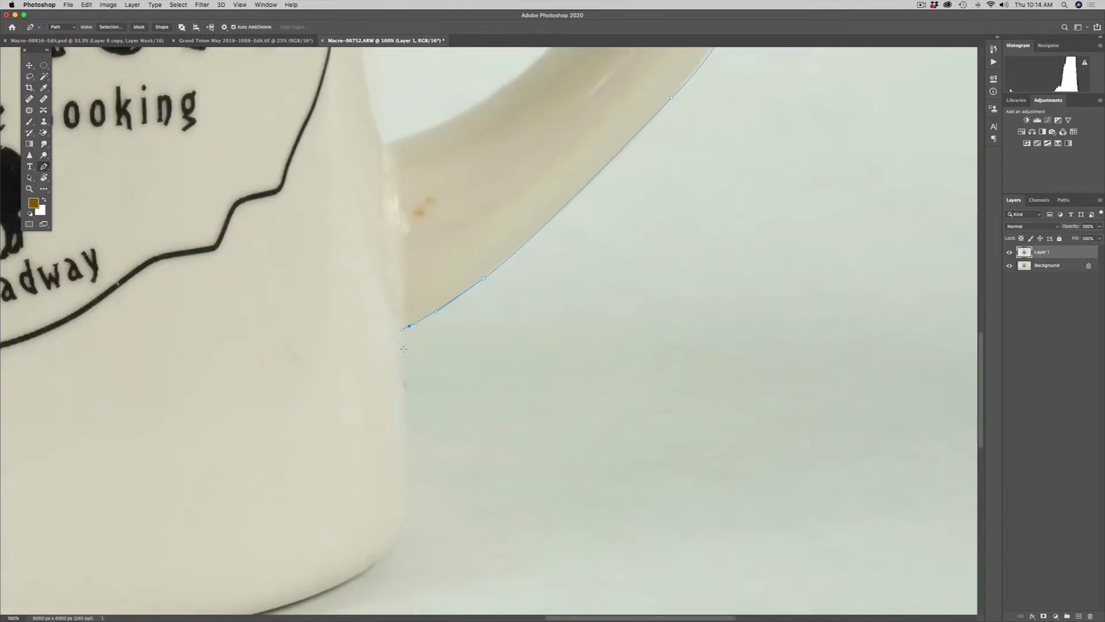
{"action": "left_click_drag", "start_coordinate": [402, 341], "coordinate": [403, 349]}
{"action": "left_click_drag", "start_coordinate": [411, 482], "coordinate": [410, 500]}
{"action": "left_click_drag", "start_coordinate": [346, 580], "coordinate": [287, 614]}
- Add curved anchors along the mug's bottom edge, undoing and re-placing misplaced points
{"action": "scroll", "coordinate": [436, 416], "scroll_direction": "down", "scroll_amount": 4}
{"action": "scroll", "coordinate": [436, 416], "scroll_direction": "left", "scroll_amount": 7}
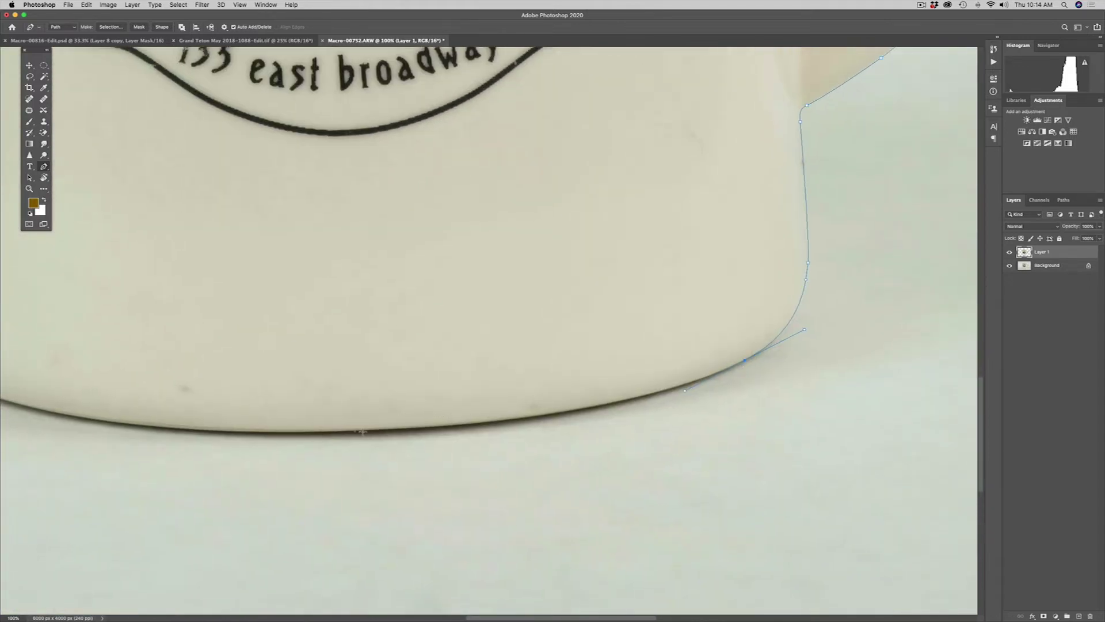
{"action": "left_click_drag", "start_coordinate": [357, 431], "coordinate": [323, 430]}
{"action": "key", "text": "super+z"}
{"action": "left_click_drag", "start_coordinate": [575, 410], "coordinate": [550, 415]}
{"action": "key", "text": "super+z"}
{"action": "left_click_drag", "start_coordinate": [581, 410], "coordinate": [542, 418]}
{"action": "left_click_drag", "start_coordinate": [323, 431], "coordinate": [269, 431]}
{"action": "scroll", "coordinate": [268, 431], "scroll_direction": "left", "scroll_amount": 10}
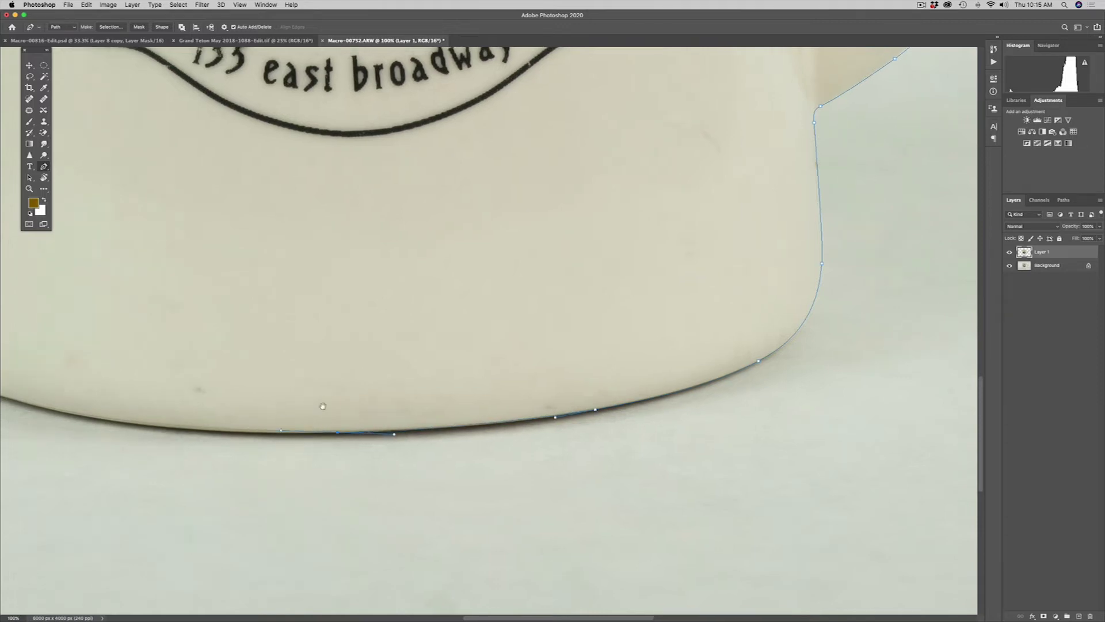
{"action": "left_click_drag", "start_coordinate": [536, 406], "coordinate": [464, 398]}
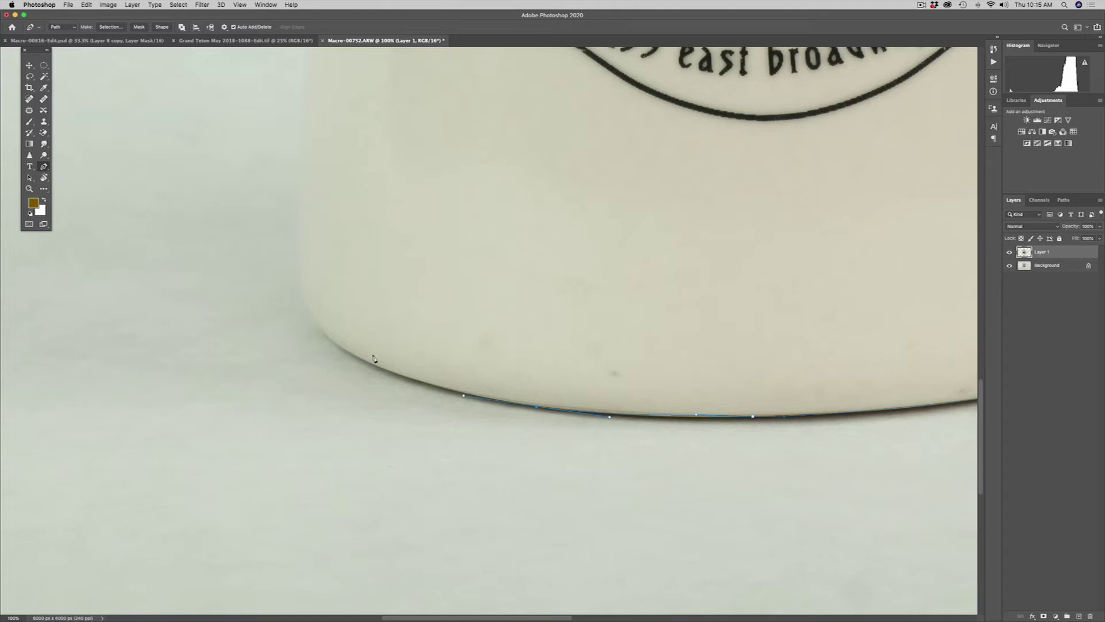
- Round the mug's bottom-left corner and extend the path up its left side
{"action": "left_click_drag", "start_coordinate": [363, 364], "coordinate": [336, 354]}
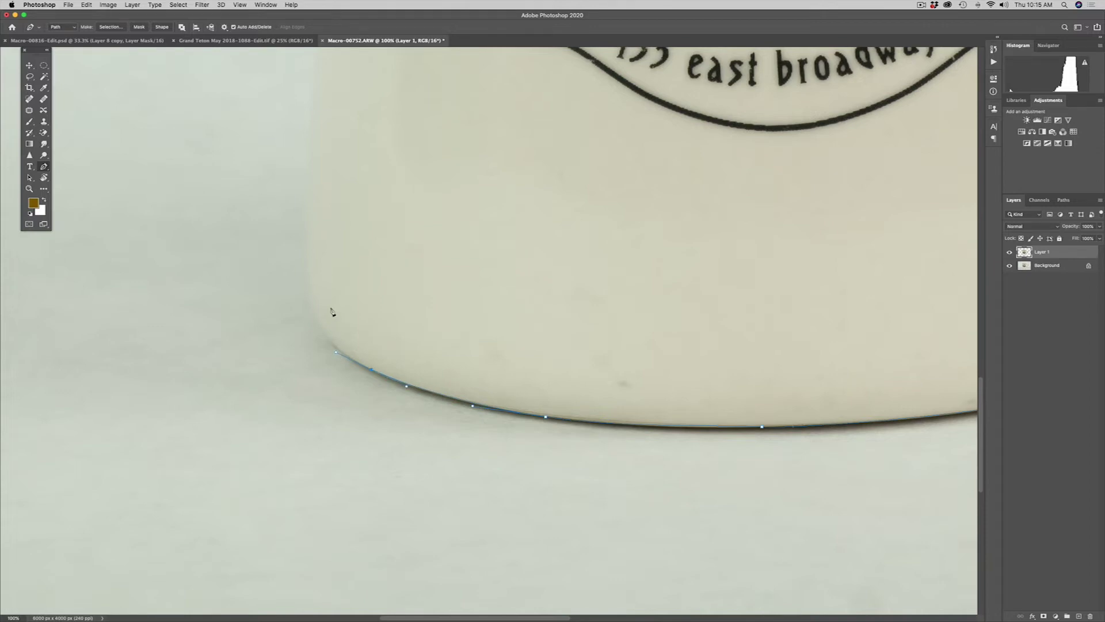
{"action": "left_click", "coordinate": [308, 237]}
{"action": "left_click_drag", "start_coordinate": [309, 240], "coordinate": [308, 149]}
{"action": "scroll", "coordinate": [314, 144], "scroll_direction": "up", "scroll_amount": 1}
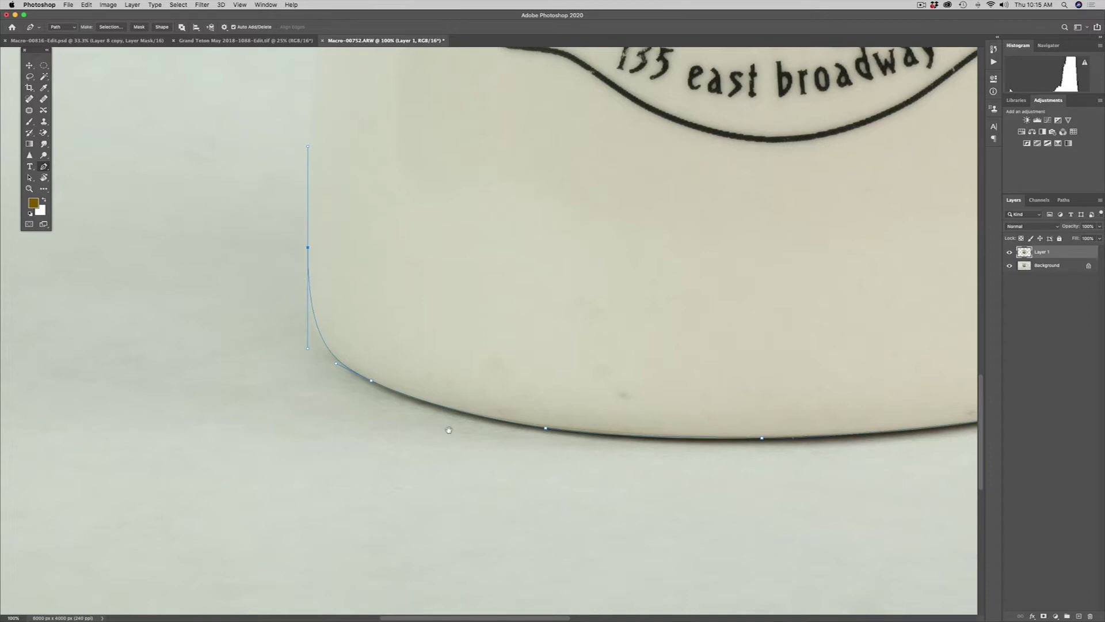
{"action": "scroll", "coordinate": [449, 428], "scroll_direction": "up", "scroll_amount": 5}
{"action": "scroll", "coordinate": [449, 429], "scroll_direction": "left", "scroll_amount": 1}
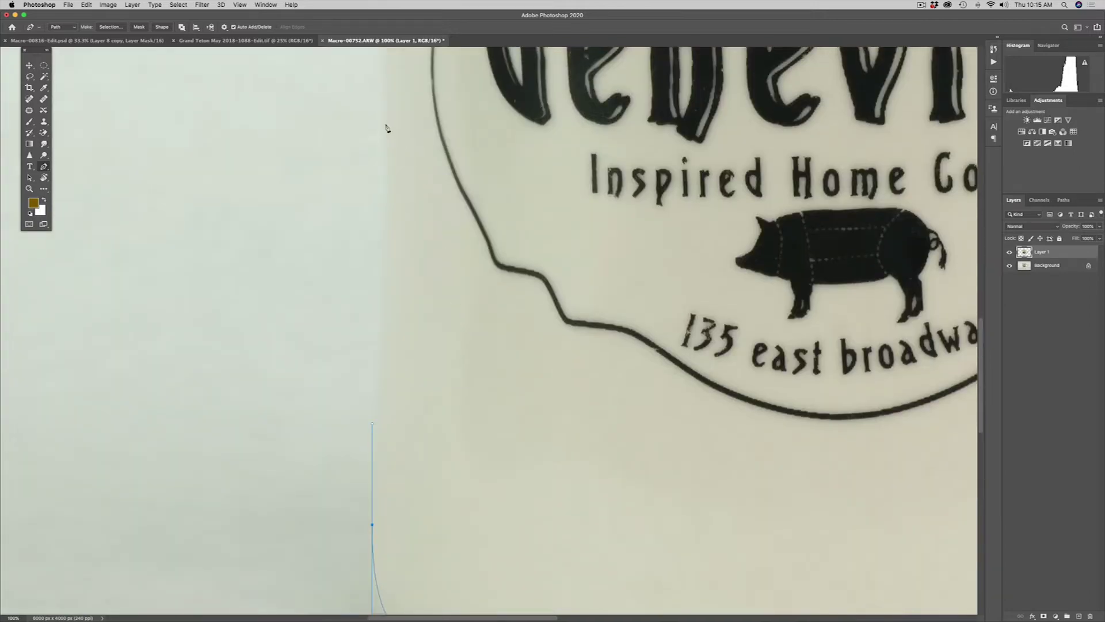
{"action": "left_click_drag", "start_coordinate": [383, 122], "coordinate": [383, 73]}
{"action": "scroll", "coordinate": [379, 100], "scroll_direction": "up", "scroll_amount": 1}
- Continue the path up the left side and over the mug's top-left corner
{"action": "scroll", "coordinate": [383, 75], "scroll_direction": "up", "scroll_amount": 10}
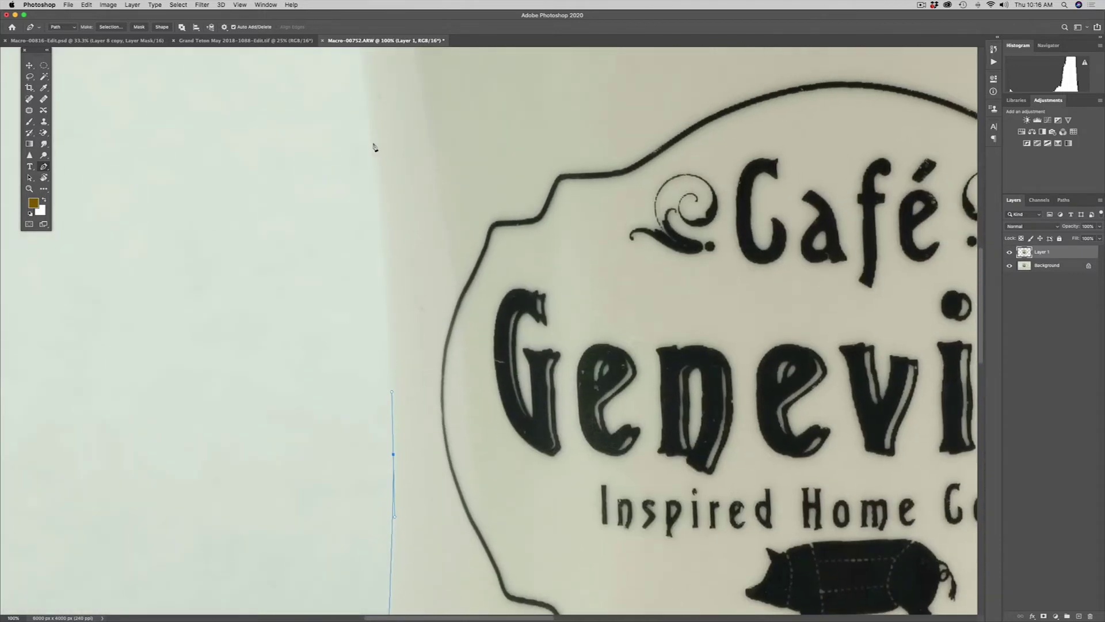
{"action": "left_click_drag", "start_coordinate": [373, 144], "coordinate": [367, 98]}
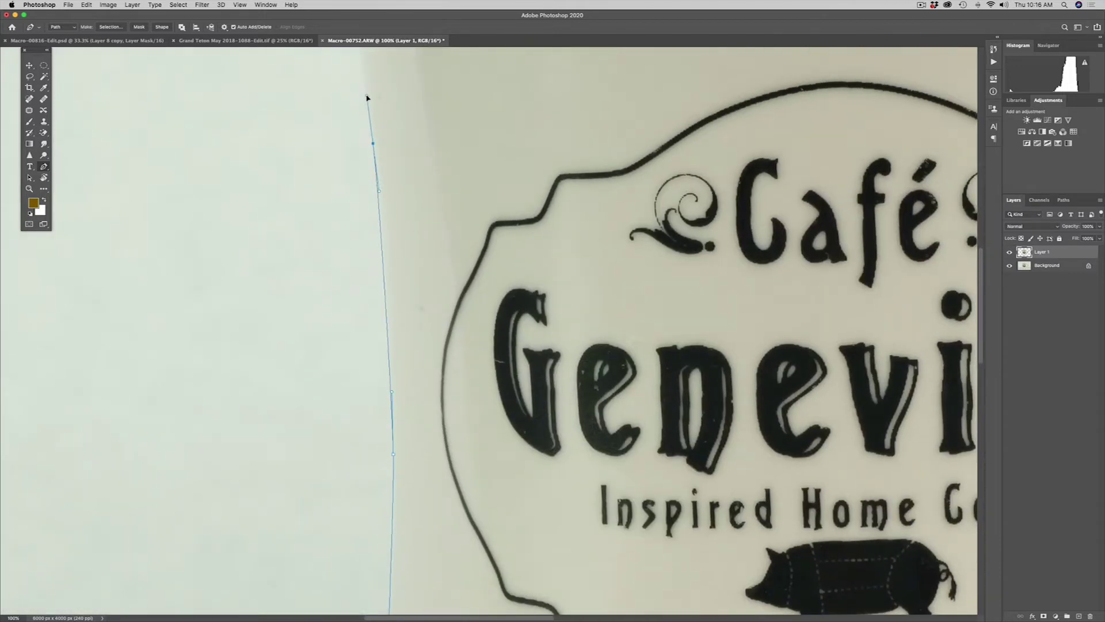
{"action": "scroll", "coordinate": [367, 98], "scroll_direction": "up", "scroll_amount": 9}
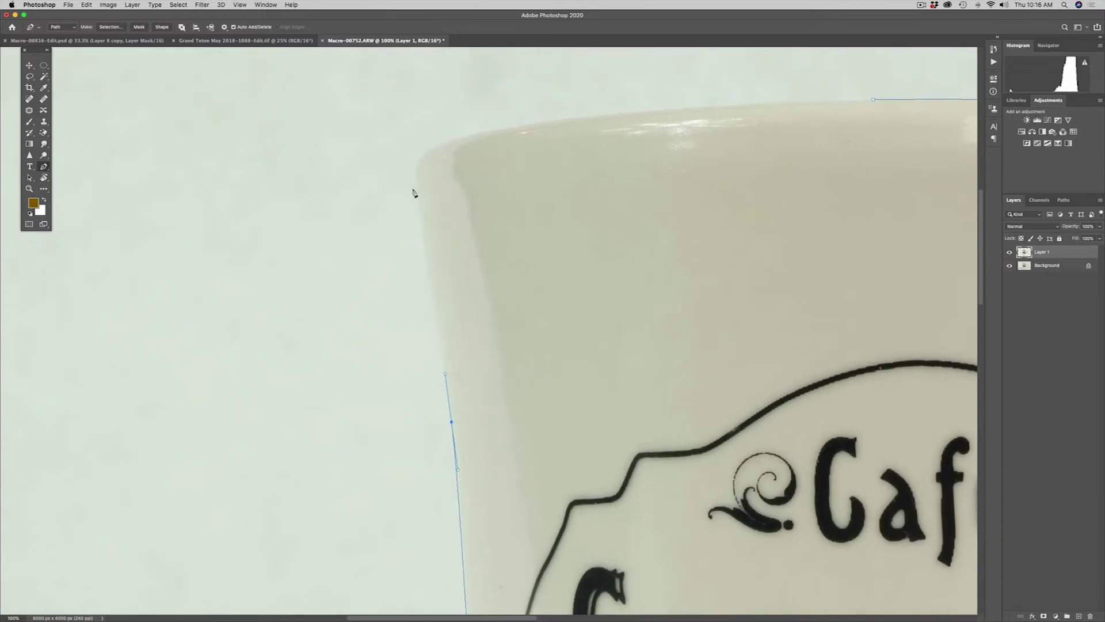
{"action": "scroll", "coordinate": [421, 212], "scroll_direction": "up", "scroll_amount": 1}
{"action": "left_click_drag", "start_coordinate": [420, 217], "coordinate": [418, 194]}
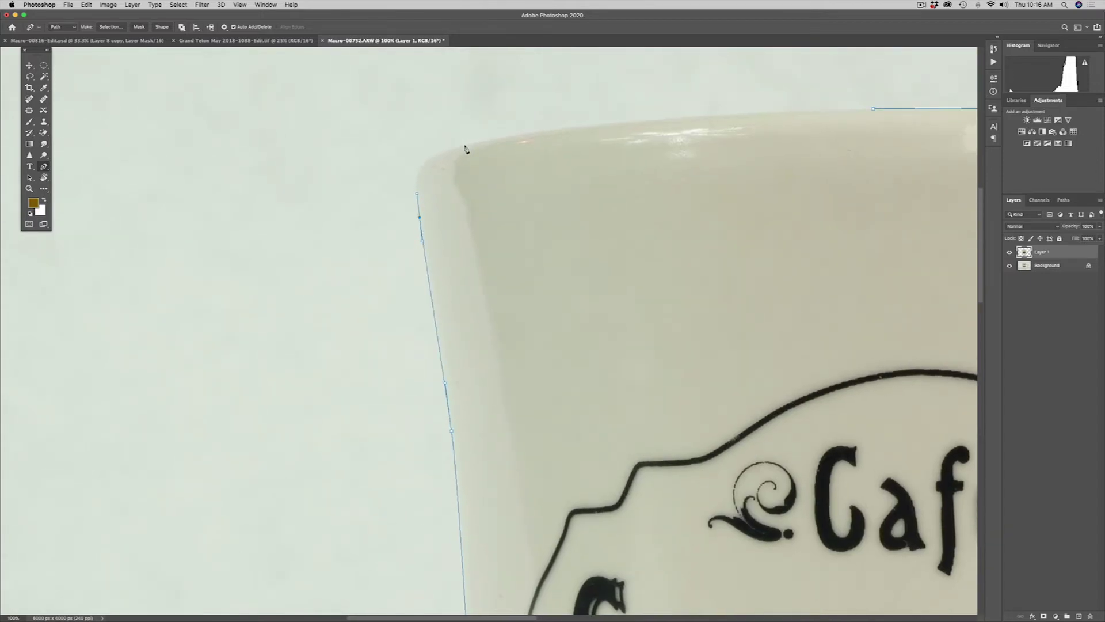
{"action": "scroll", "coordinate": [468, 149], "scroll_direction": "up", "scroll_amount": 1}
{"action": "left_click_drag", "start_coordinate": [464, 155], "coordinate": [530, 145]}
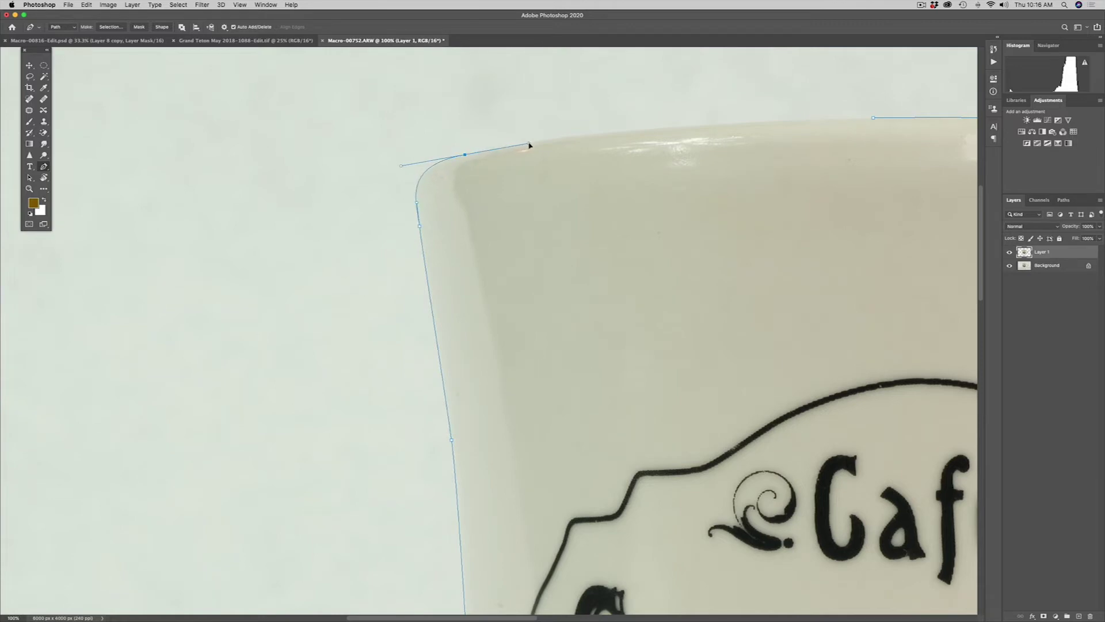
- Follow the rim back to the start anchor to close the outline, then fit the mug on screen
{"action": "left_click", "coordinate": [691, 126]}
{"action": "left_click_drag", "start_coordinate": [692, 129], "coordinate": [751, 123]}
{"action": "left_click", "coordinate": [873, 119]}
{"action": "key", "text": "super+0"}
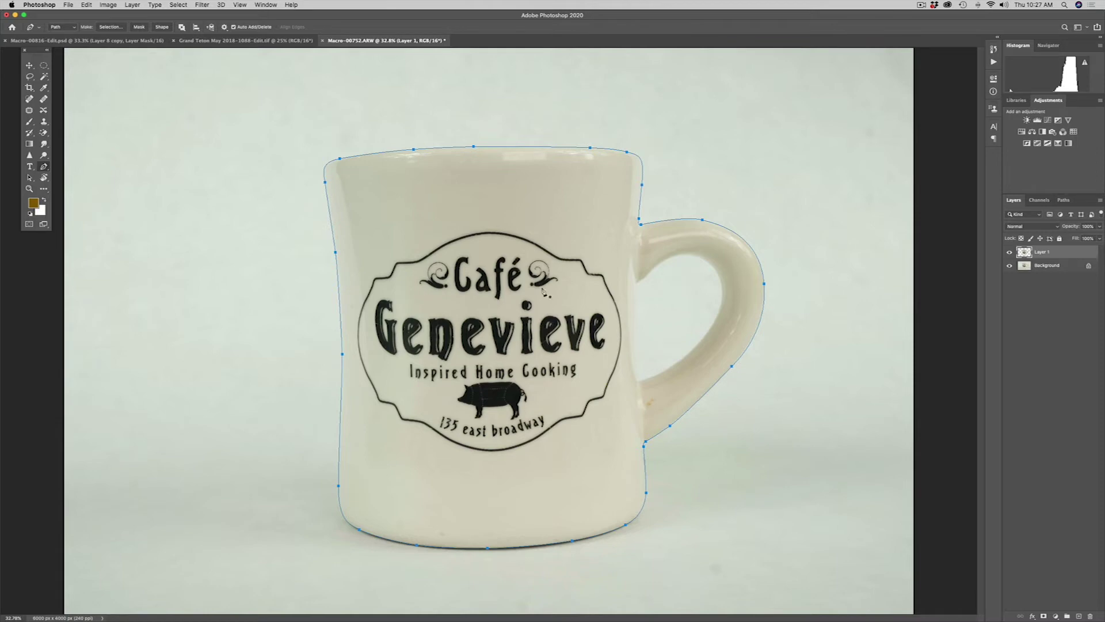
- Zoom in closely on the mug handle's inner opening
{"action": "key", "text": "z"}
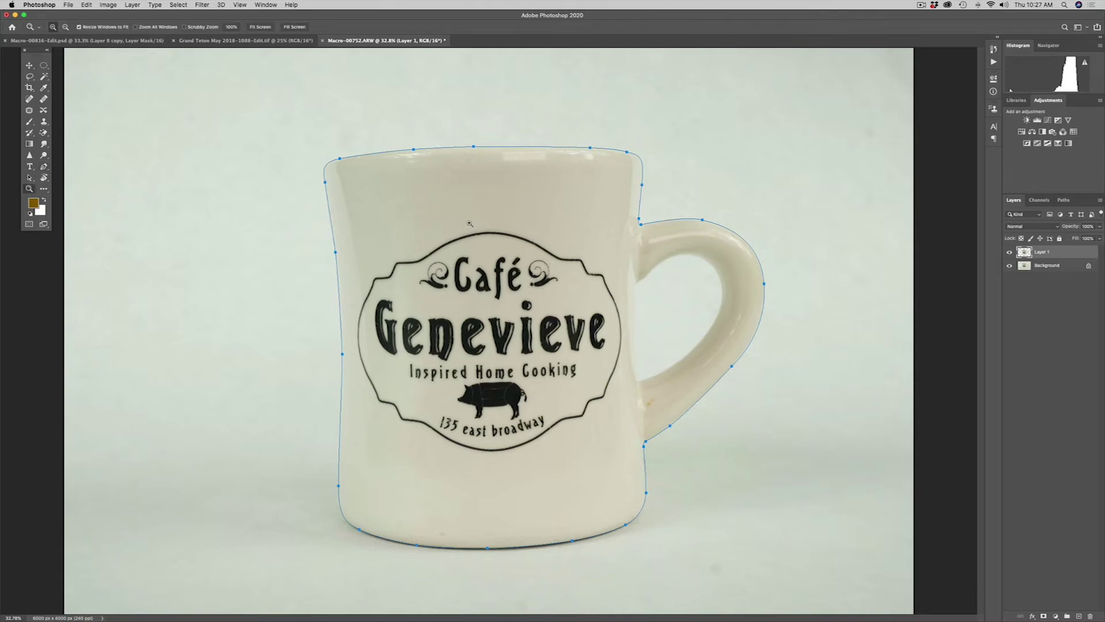
{"action": "left_click_drag", "start_coordinate": [608, 214], "coordinate": [748, 440]}
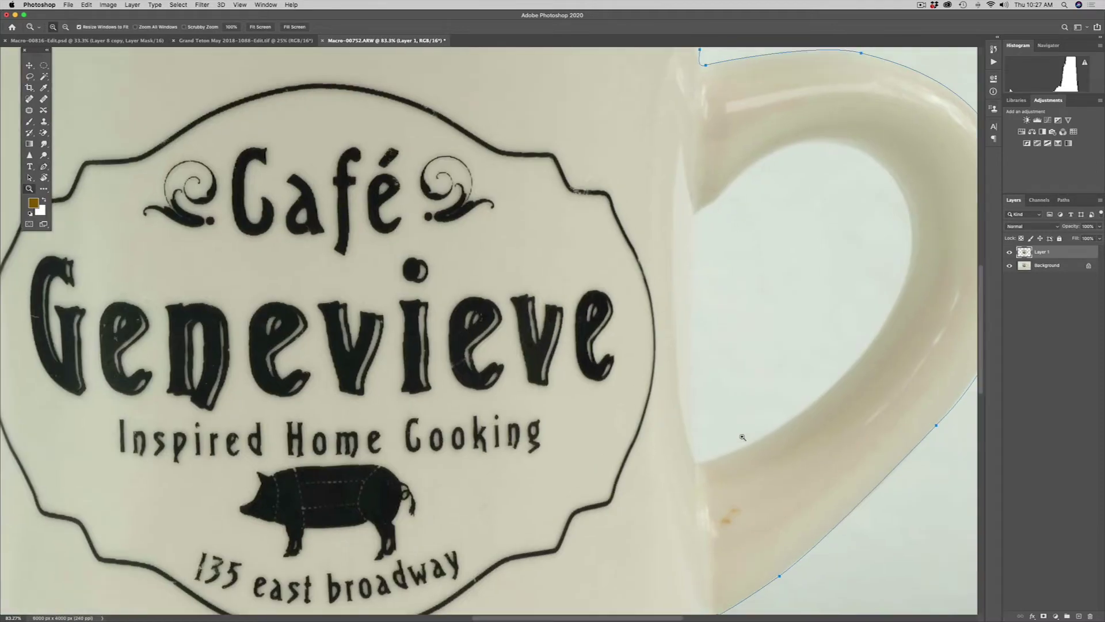
{"action": "left_click_drag", "start_coordinate": [711, 368], "coordinate": [411, 397]}
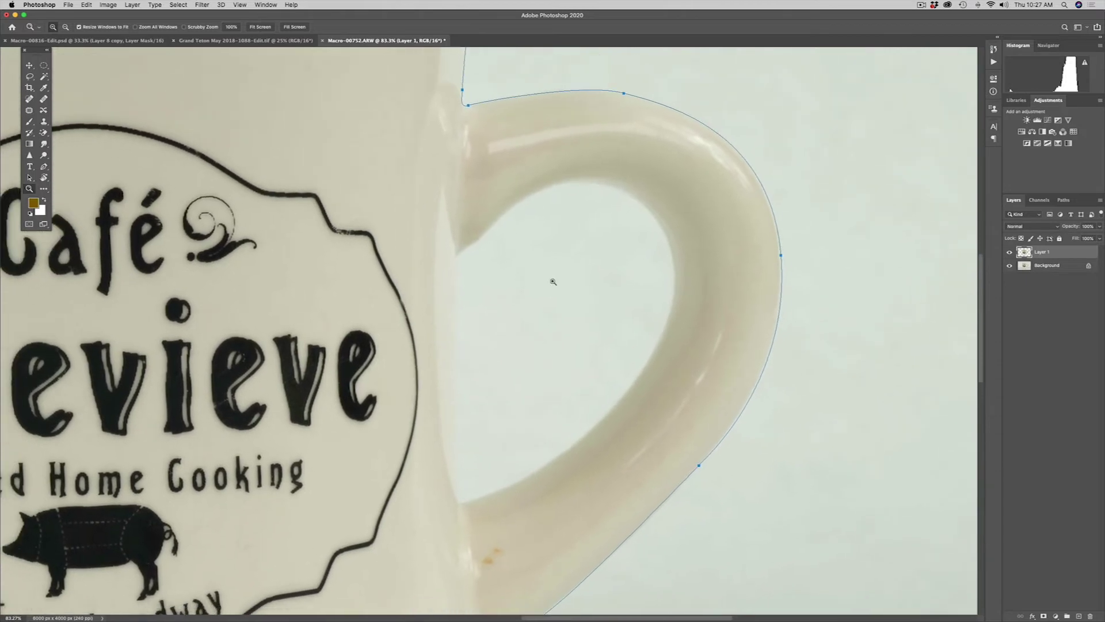
{"action": "left_click", "coordinate": [554, 284]}
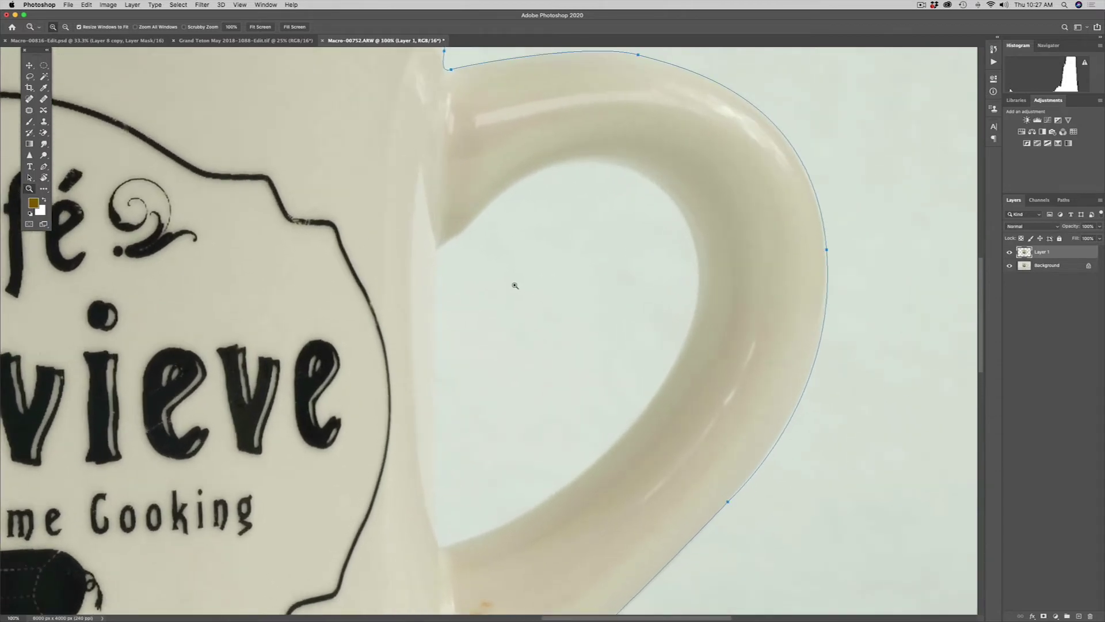
- With the Pen tool, trace the handle's inner edge down to its lower inside corner
{"action": "left_click", "coordinate": [44, 168]}
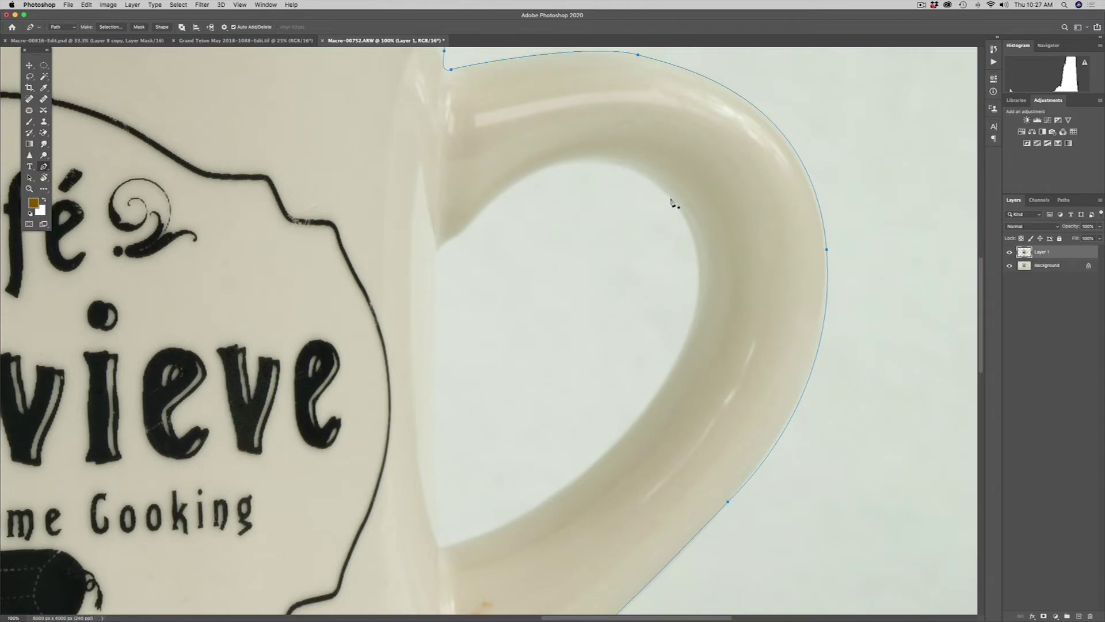
{"action": "left_click_drag", "start_coordinate": [670, 198], "coordinate": [686, 219]}
{"action": "scroll", "coordinate": [677, 366], "scroll_direction": "up", "scroll_amount": 1}
{"action": "left_click_drag", "start_coordinate": [675, 369], "coordinate": [627, 446]}
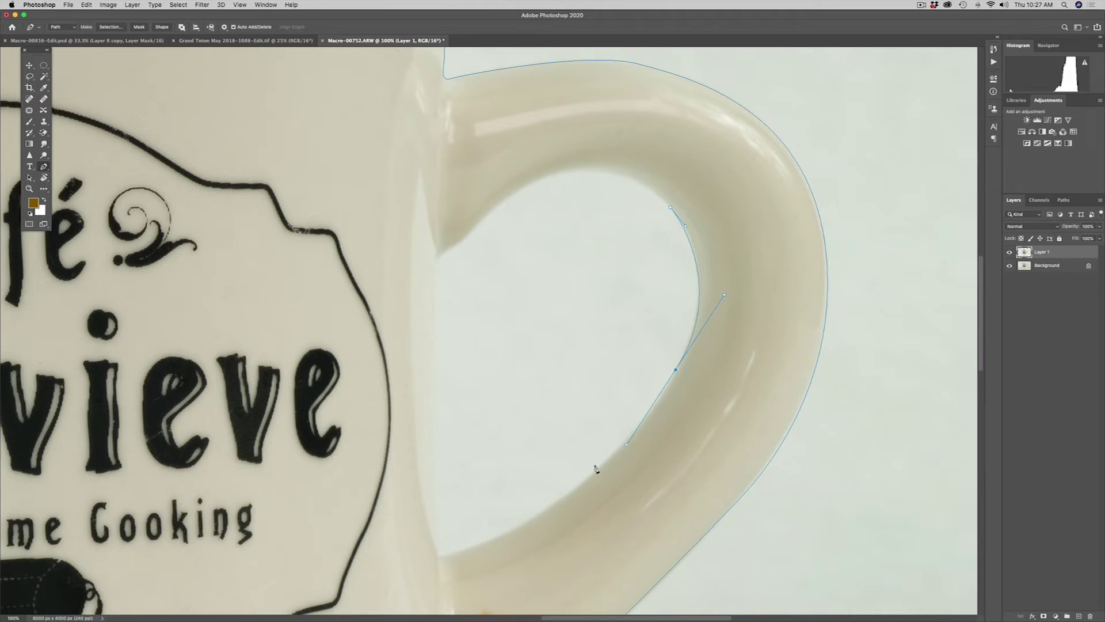
{"action": "left_click_drag", "start_coordinate": [565, 497], "coordinate": [537, 516]}
{"action": "left_click_drag", "start_coordinate": [469, 547], "coordinate": [445, 558]}
{"action": "scroll", "coordinate": [446, 554], "scroll_direction": "up", "scroll_amount": 1}
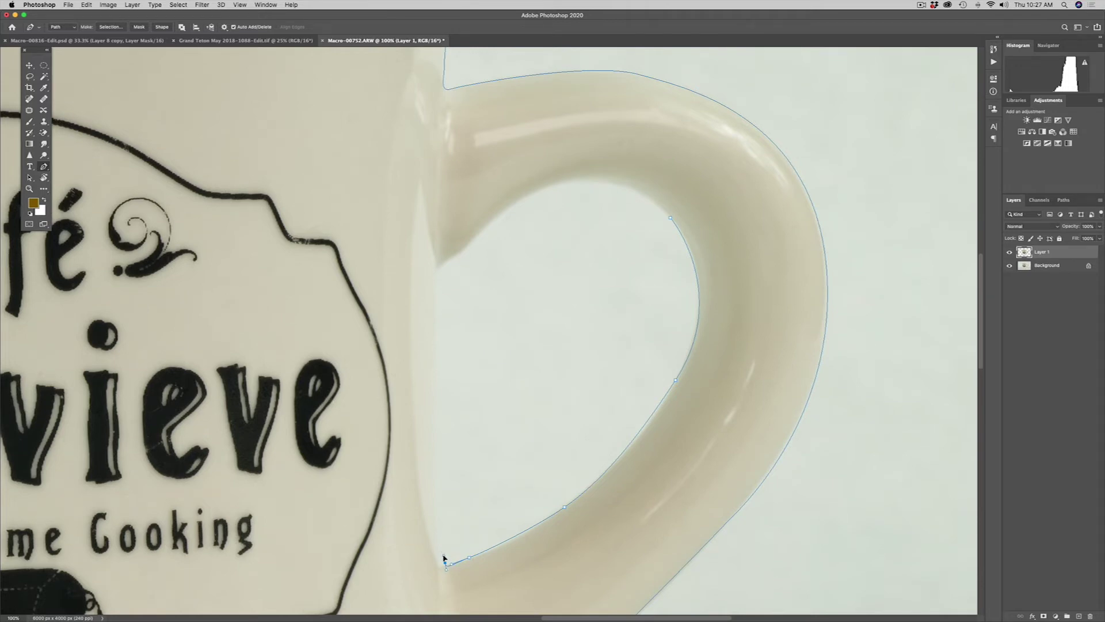
{"action": "scroll", "coordinate": [444, 485], "scroll_direction": "down", "scroll_amount": 1}
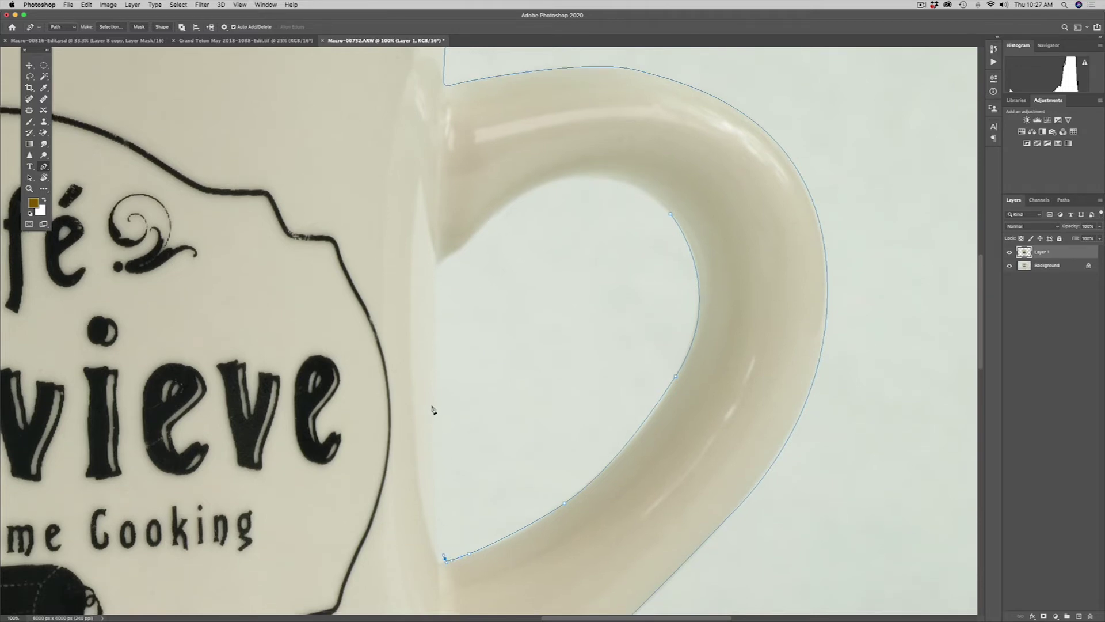
- Trace up the mug side and across the top of the handle opening, closing the inner path
{"action": "left_click_drag", "start_coordinate": [432, 405], "coordinate": [434, 343]}
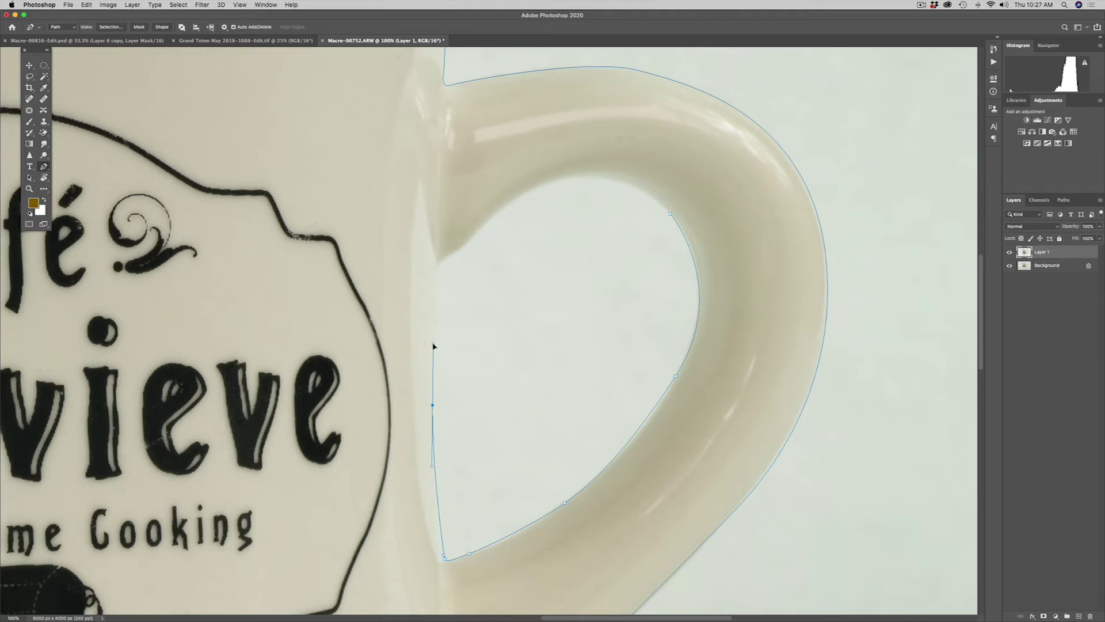
{"action": "left_click", "coordinate": [436, 271]}
{"action": "left_click", "coordinate": [445, 257]}
{"action": "left_click_drag", "start_coordinate": [449, 259], "coordinate": [454, 253]}
{"action": "left_click_drag", "start_coordinate": [467, 243], "coordinate": [472, 240]}
{"action": "left_click_drag", "start_coordinate": [544, 184], "coordinate": [581, 174]}
{"action": "left_click_drag", "start_coordinate": [626, 181], "coordinate": [640, 191]}
{"action": "left_click", "coordinate": [670, 214]}
{"action": "left_click", "coordinate": [675, 376]}
- Adjust the inner-handle anchors and curves to hug the edge, then fit the mug on screen
{"action": "left_click", "coordinate": [675, 376], "text": "super"}
{"action": "mouse_move", "coordinate": [675, 377]}
{"action": "left_mouse_down"}
{"action": "mouse_move", "coordinate": [662, 365]}
{"action": "mouse_move", "coordinate": [666, 385]}
{"action": "mouse_move", "coordinate": [676, 378]}
{"action": "left_mouse_up"}
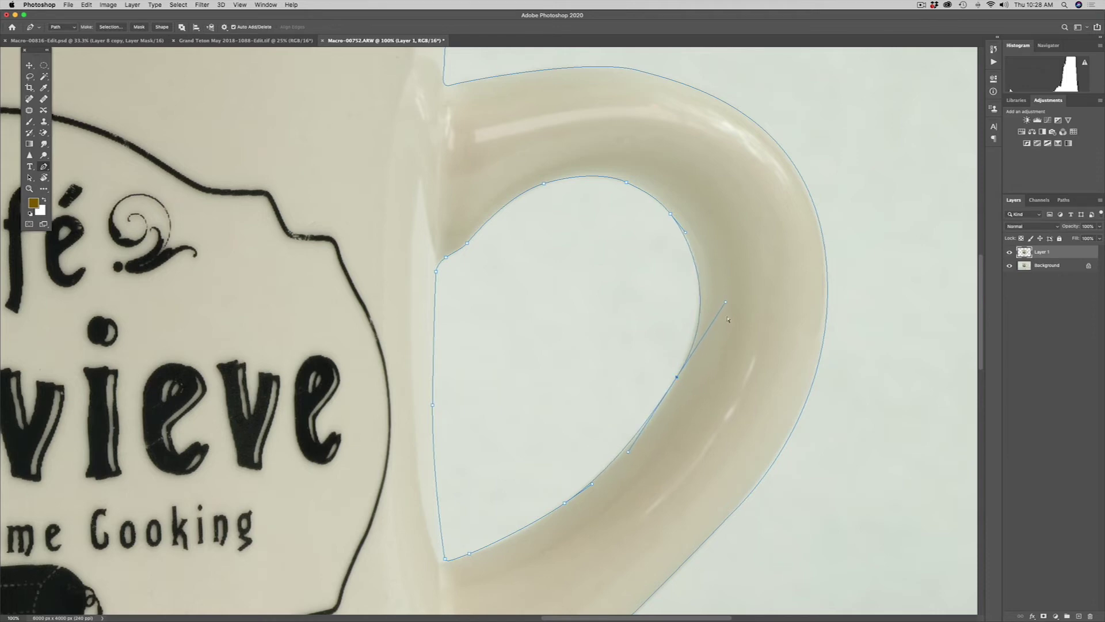
{"action": "mouse_move", "coordinate": [725, 303]}
{"action": "left_mouse_down"}
{"action": "mouse_move", "coordinate": [715, 322]}
{"action": "mouse_move", "coordinate": [726, 295]}
{"action": "left_mouse_up"}
{"action": "left_click_drag", "start_coordinate": [595, 484], "coordinate": [600, 477]}
{"action": "left_click", "coordinate": [469, 554]}
{"action": "left_click_drag", "start_coordinate": [470, 556], "coordinate": [474, 555]}
{"action": "key", "text": "super+0"}
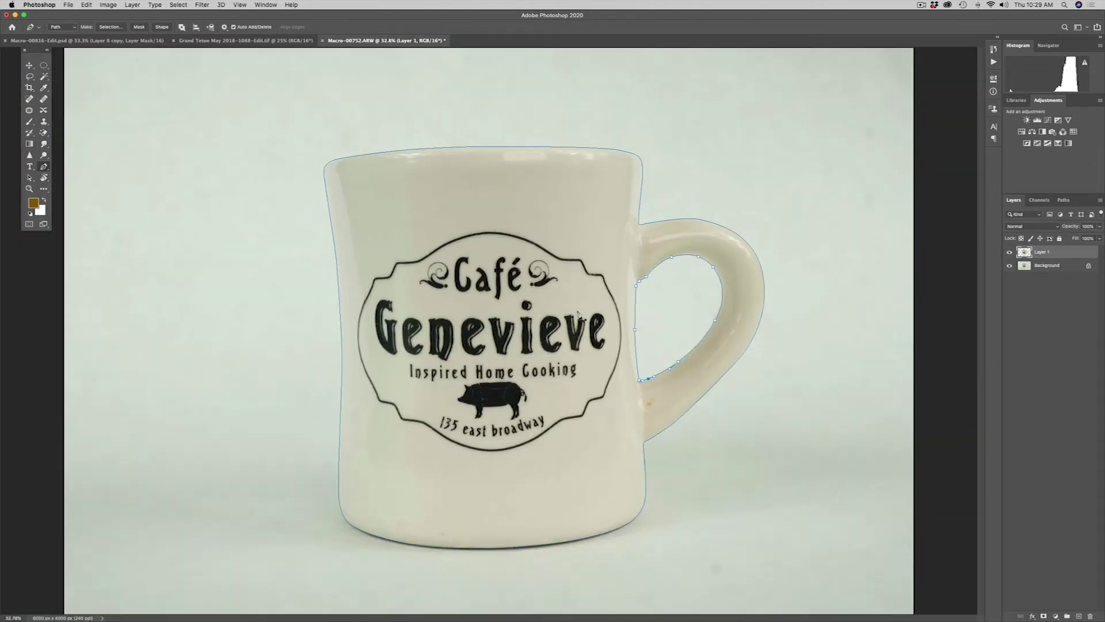
- Save the work path from the Paths panel as 'Cup Outline'
{"action": "left_click", "coordinate": [29, 65]}
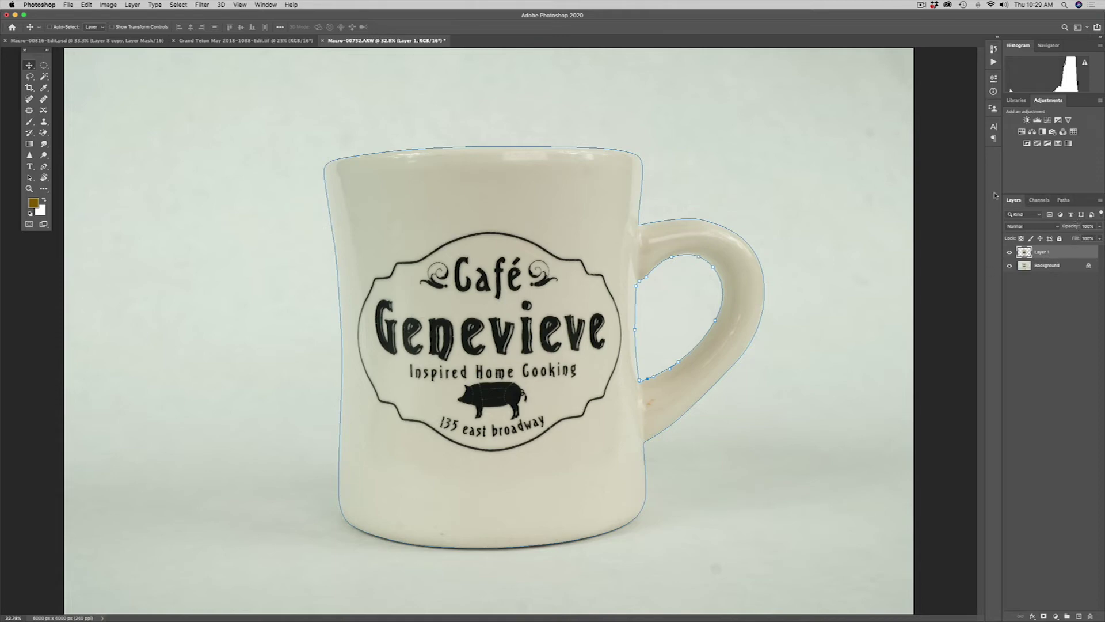
{"action": "left_click", "coordinate": [1064, 201]}
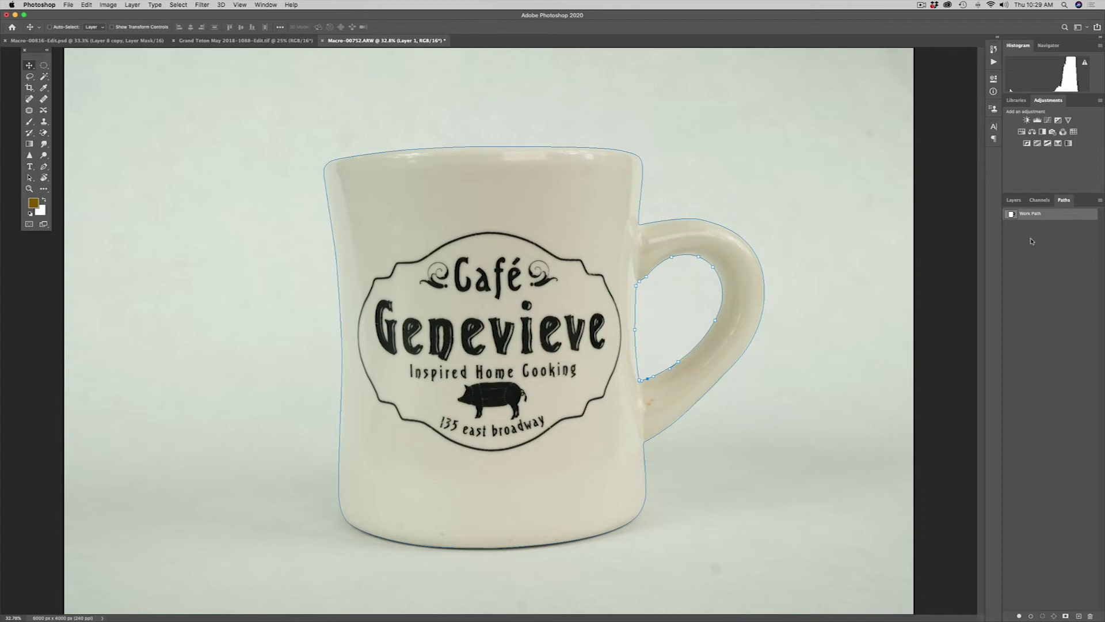
{"action": "left_click", "coordinate": [1100, 201]}
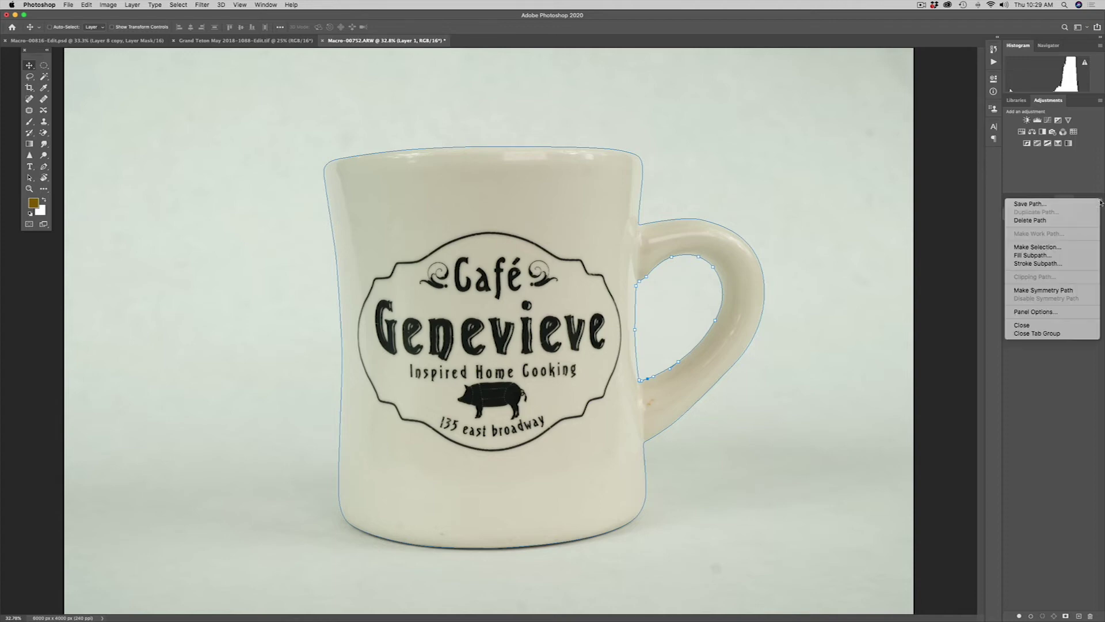
{"action": "left_click", "coordinate": [1073, 204]}
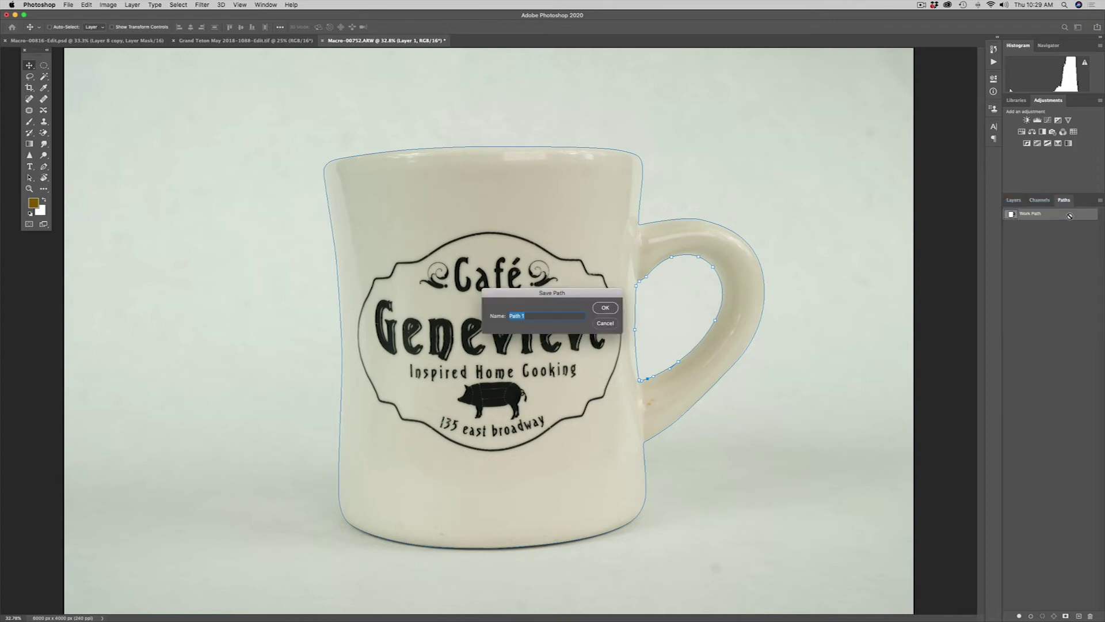
{"action": "type", "text": "Cup Outline"}
{"action": "key", "text": "Return"}
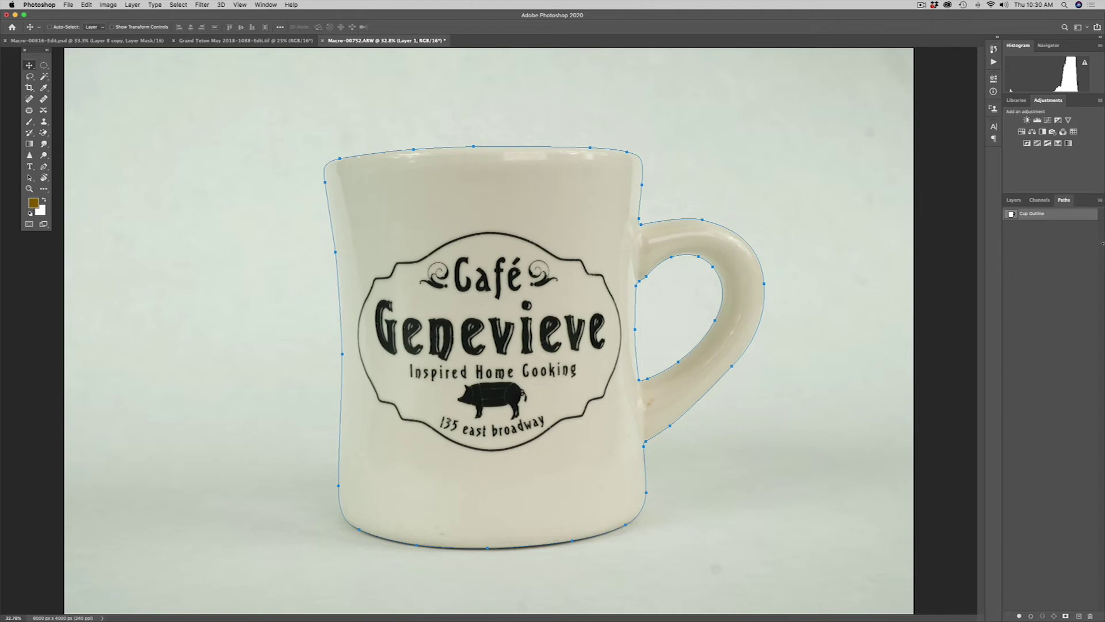
- Make a selection from the Cup Outline path with 0-pixel feather and anti-aliasing
{"action": "left_click", "coordinate": [1098, 201]}
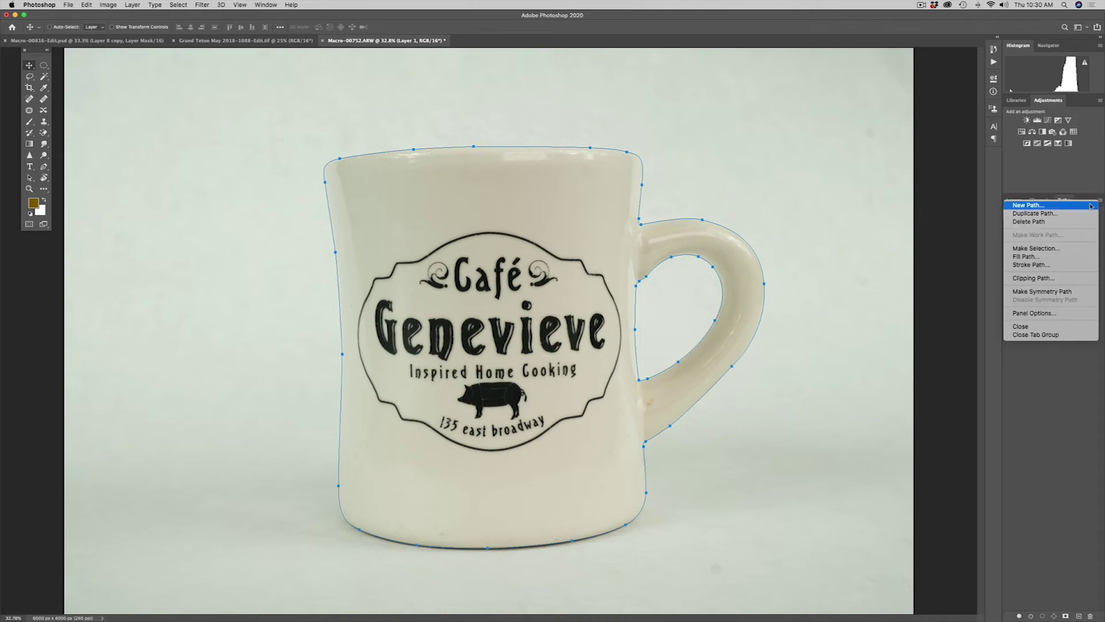
{"action": "left_click", "coordinate": [1060, 254]}
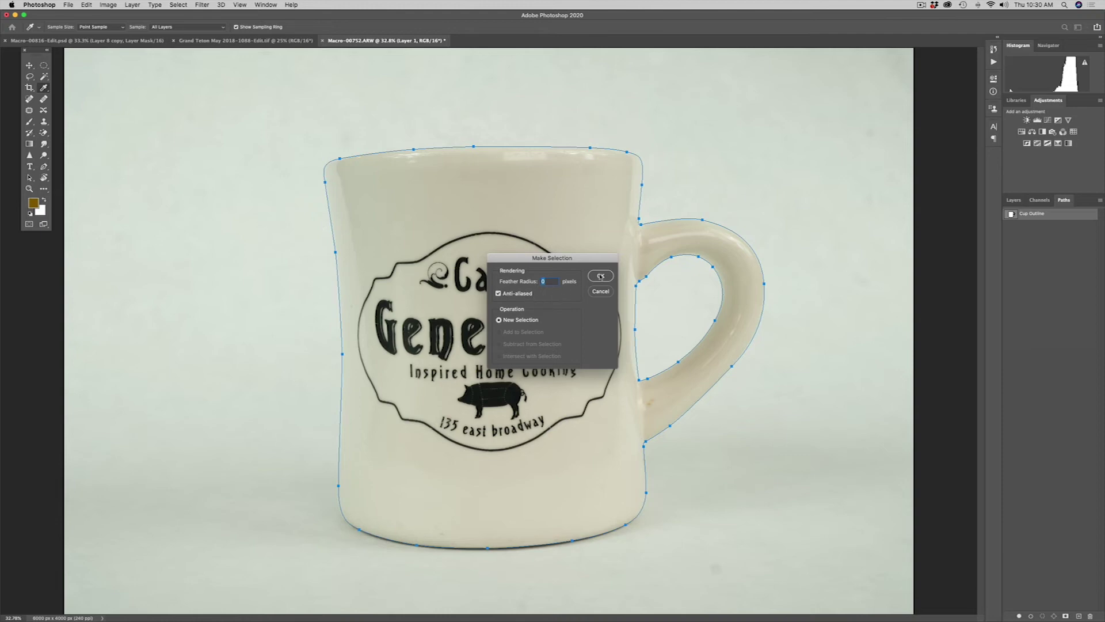
{"action": "left_click", "coordinate": [600, 277]}
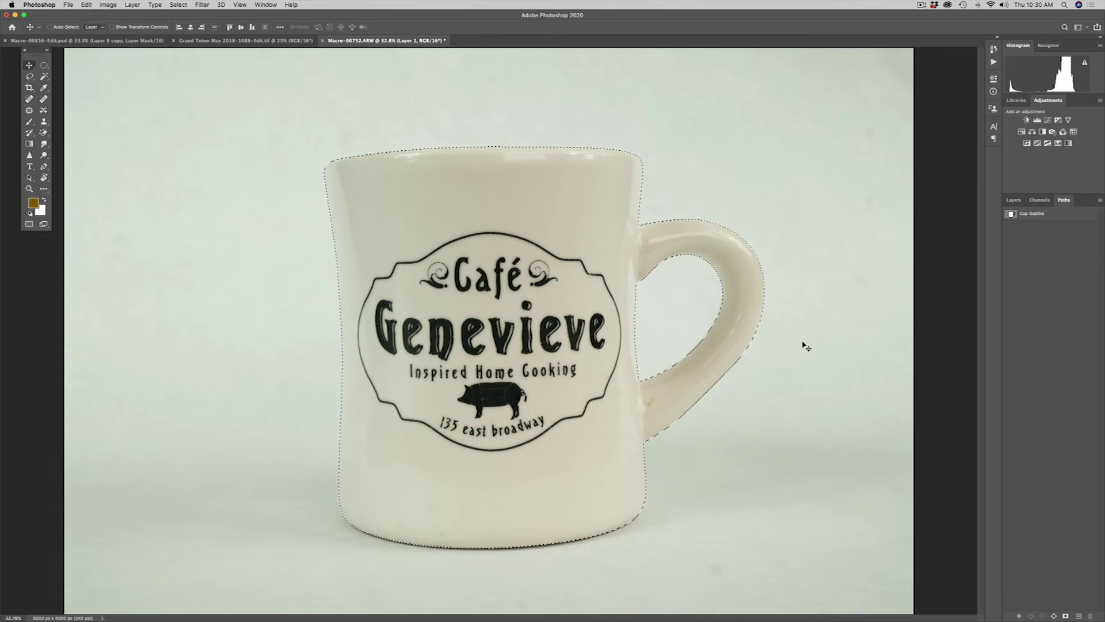
{"action": "key", "text": "super+1"}
{"action": "left_click_drag", "start_coordinate": [196, 59], "coordinate": [526, 332]}
{"action": "left_click_drag", "start_coordinate": [501, 288], "coordinate": [501, 420]}
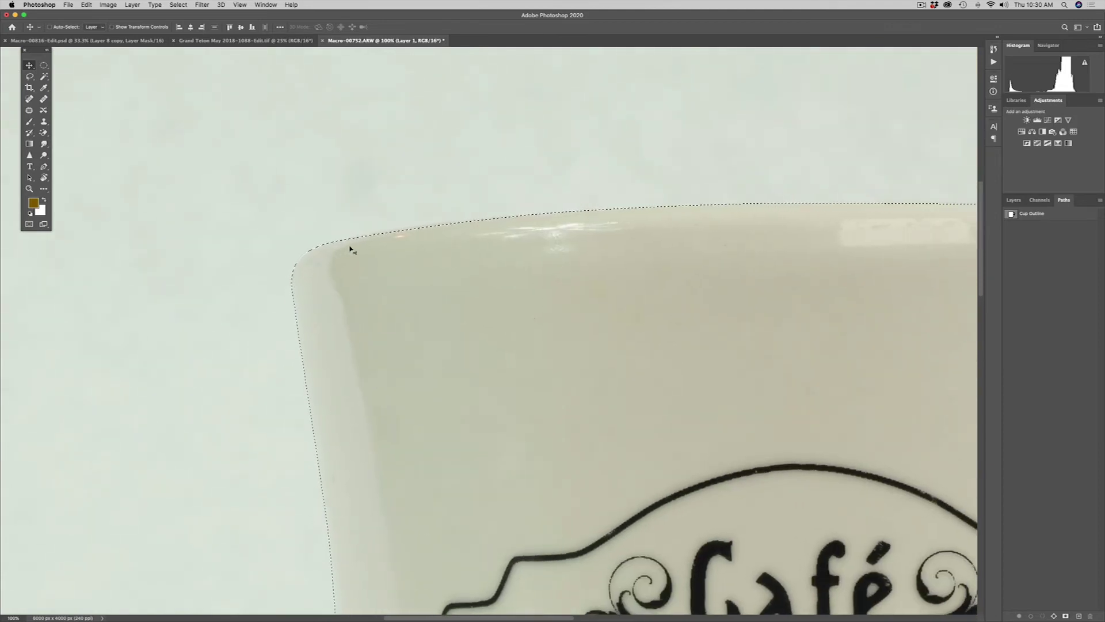
{"action": "left_click_drag", "start_coordinate": [829, 306], "coordinate": [271, 247]}
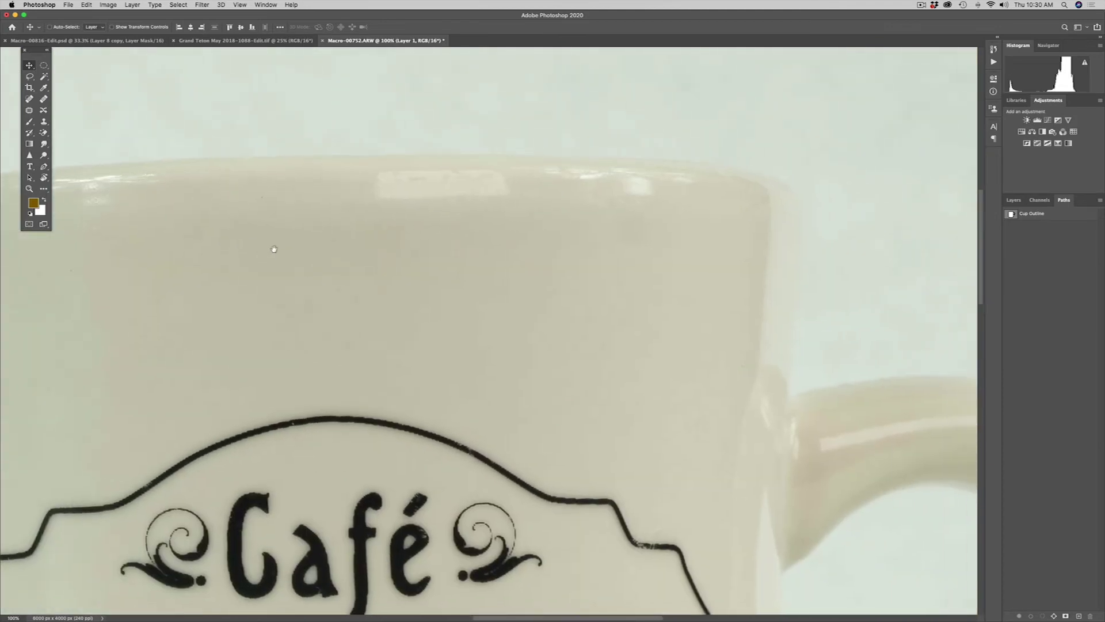
{"action": "left_click_drag", "start_coordinate": [525, 349], "coordinate": [456, 153]}
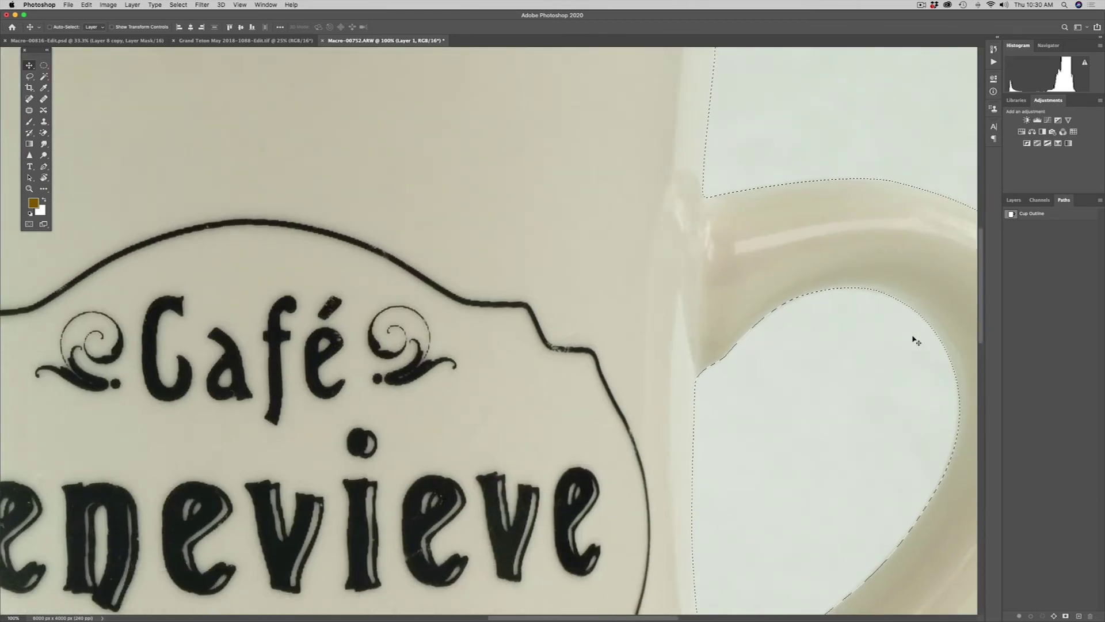
{"action": "key", "text": "super+0"}
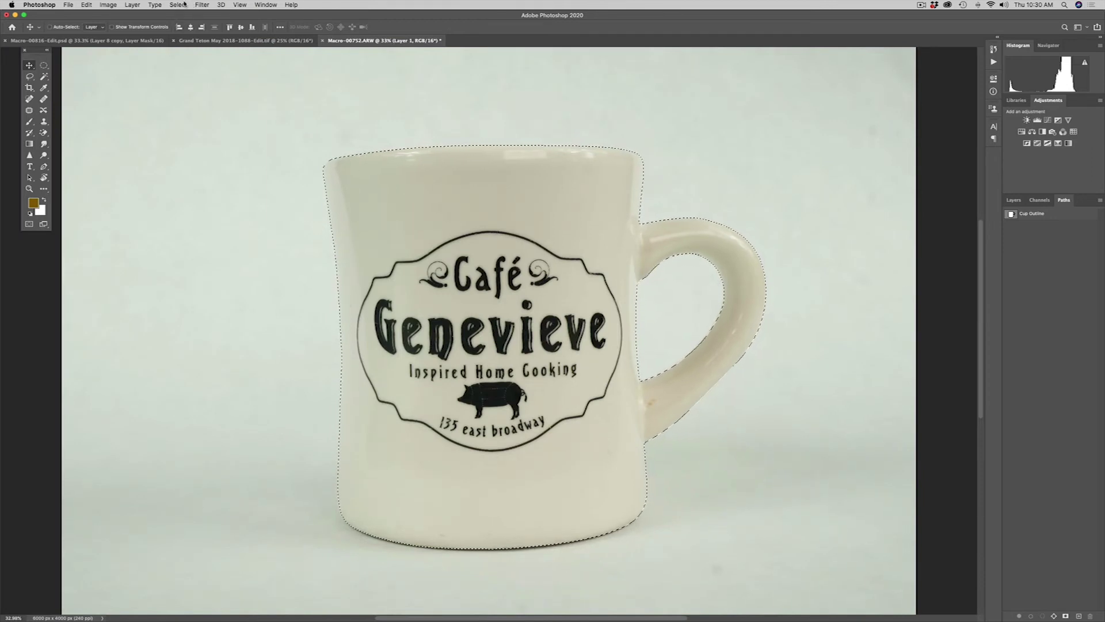
- Save the active mug selection under the name 'cup'
{"action": "left_click", "coordinate": [185, 3]}
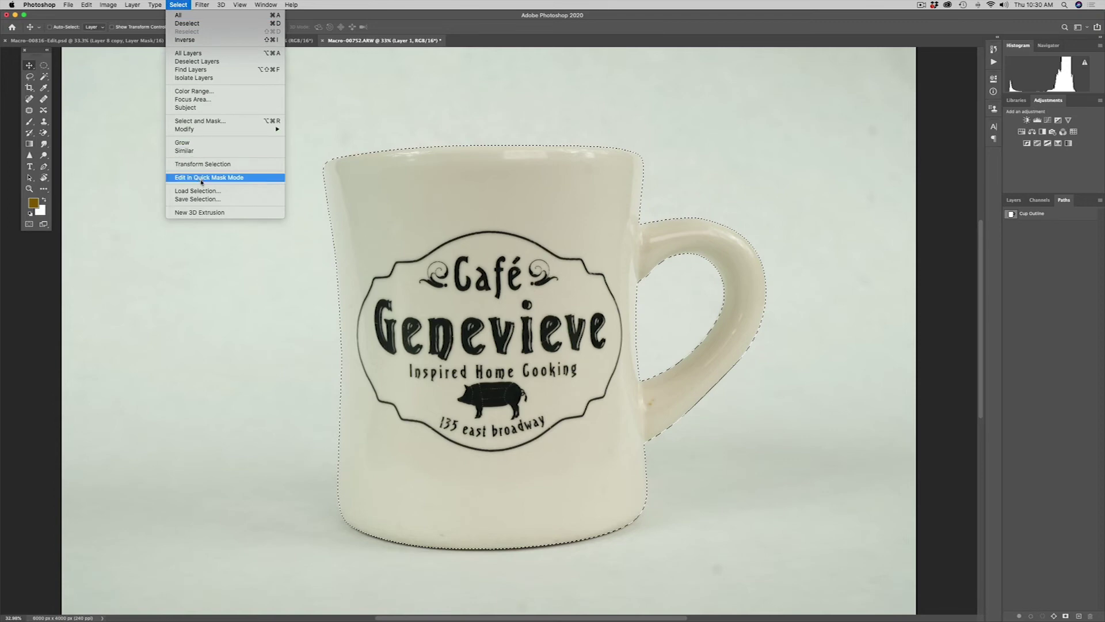
{"action": "left_click", "coordinate": [197, 199]}
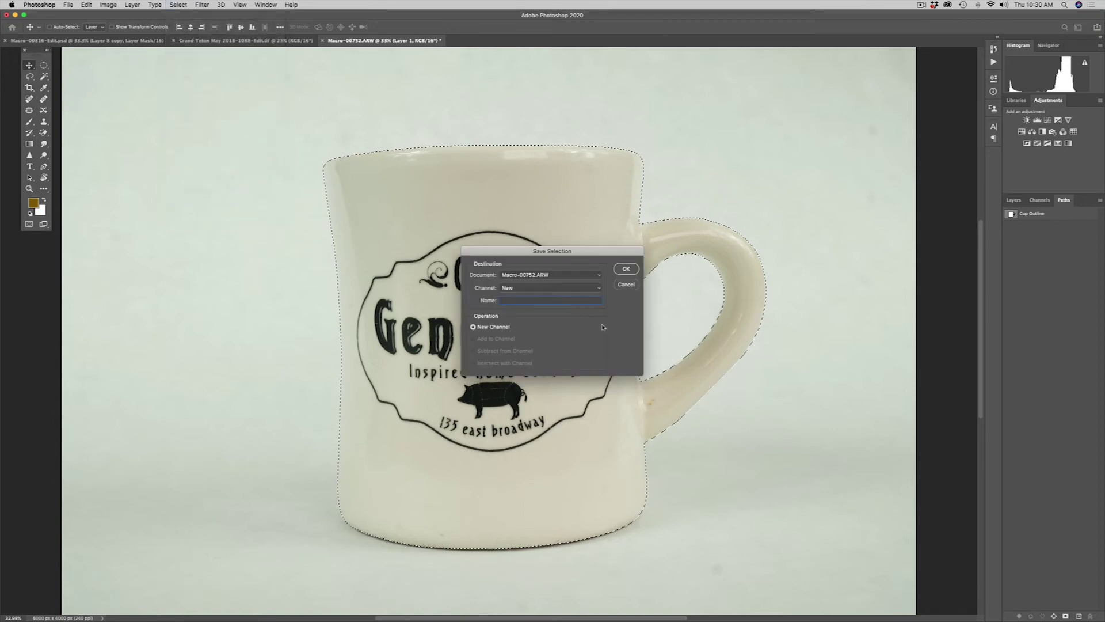
{"action": "key", "text": "Return"}
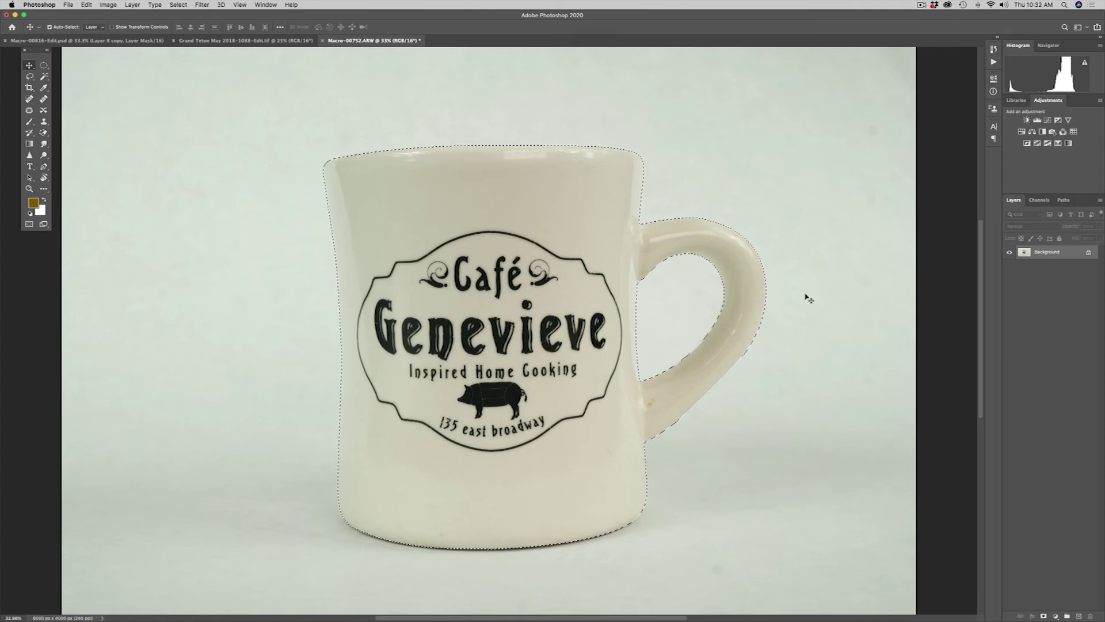
- Paste the mug into the Grand Teton barn photo and drag it over the landscape
{"action": "left_click", "coordinate": [220, 41]}
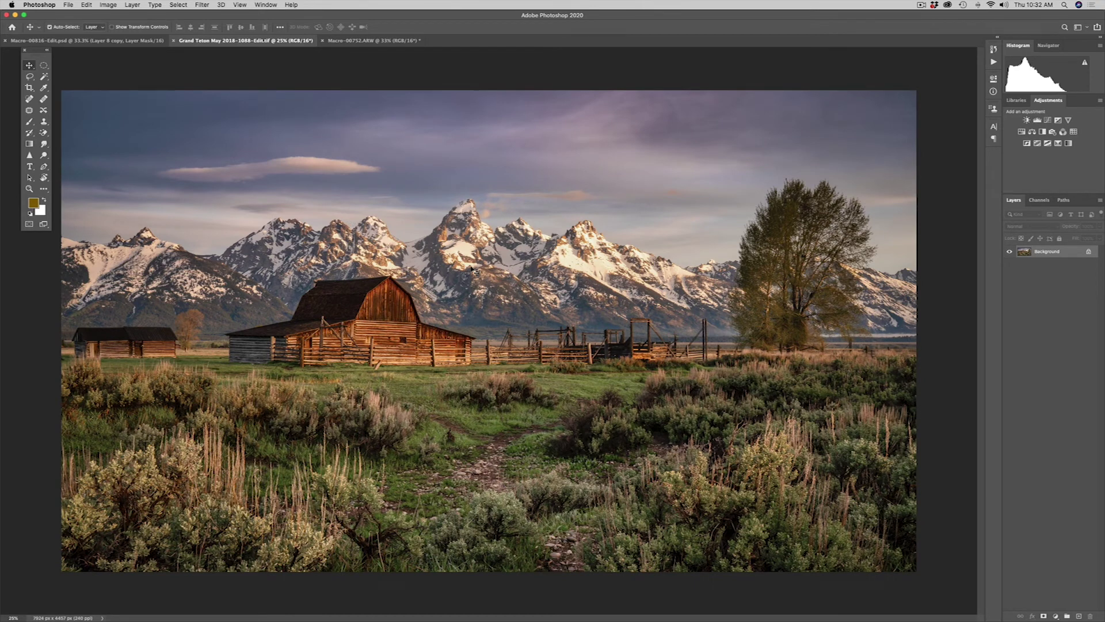
{"action": "key", "text": "super+z"}
{"action": "key", "text": "super+v"}
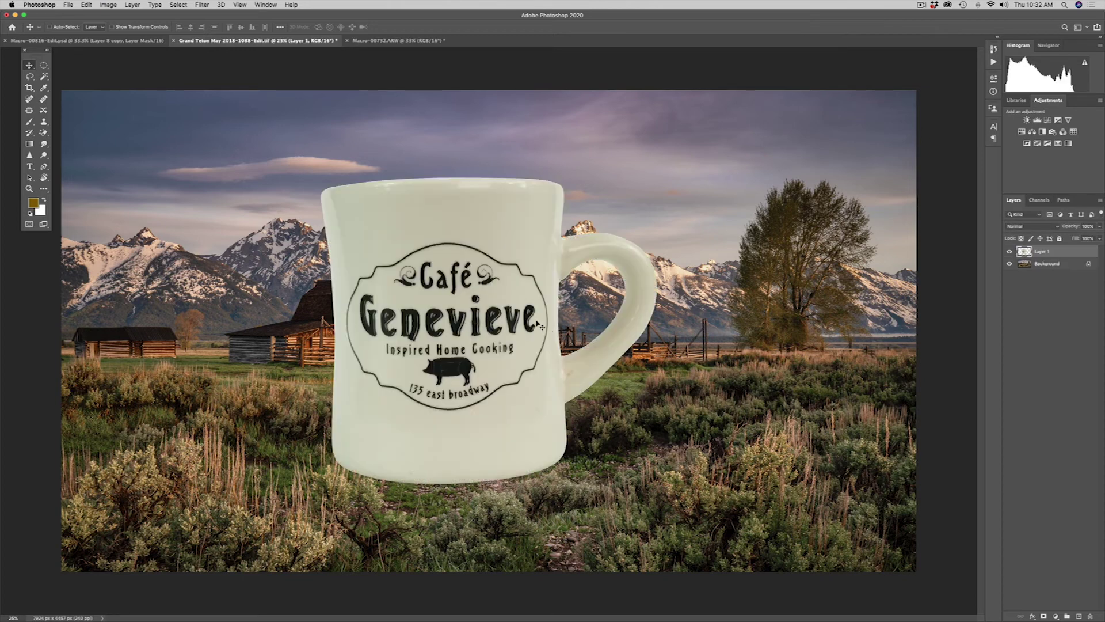
{"action": "left_click_drag", "start_coordinate": [460, 317], "coordinate": [618, 320]}
- Rotate the mug about 1° clockwise and move it up beside the barn
{"action": "key", "text": "super+t"}
{"action": "left_click_drag", "start_coordinate": [836, 476], "coordinate": [834, 477]}
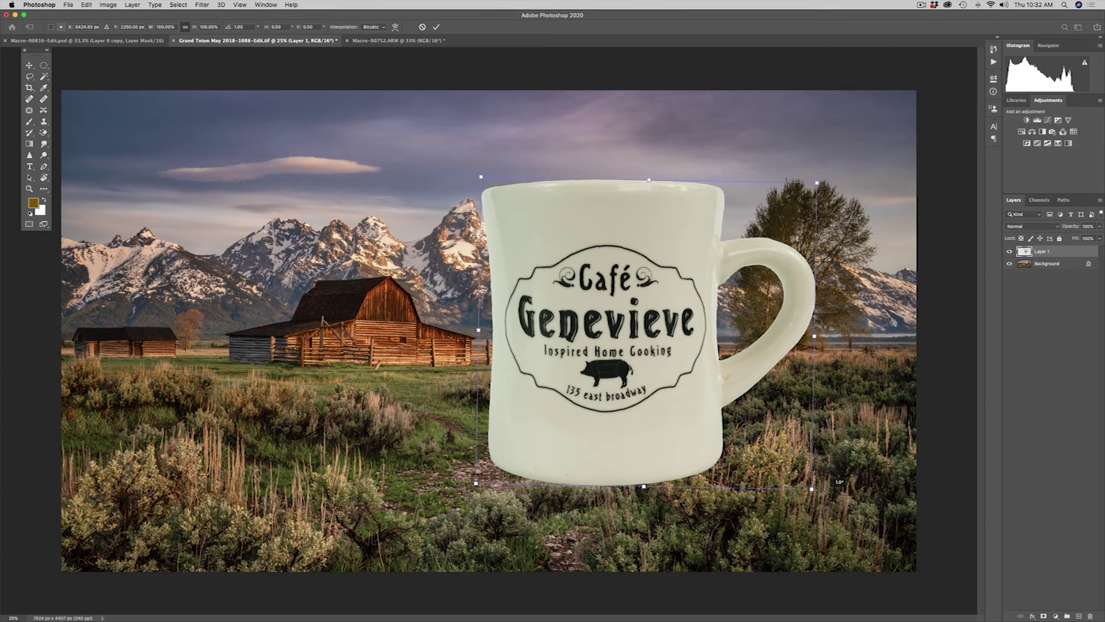
{"action": "left_click_drag", "start_coordinate": [834, 477], "coordinate": [835, 477]}
{"action": "key", "text": "Return"}
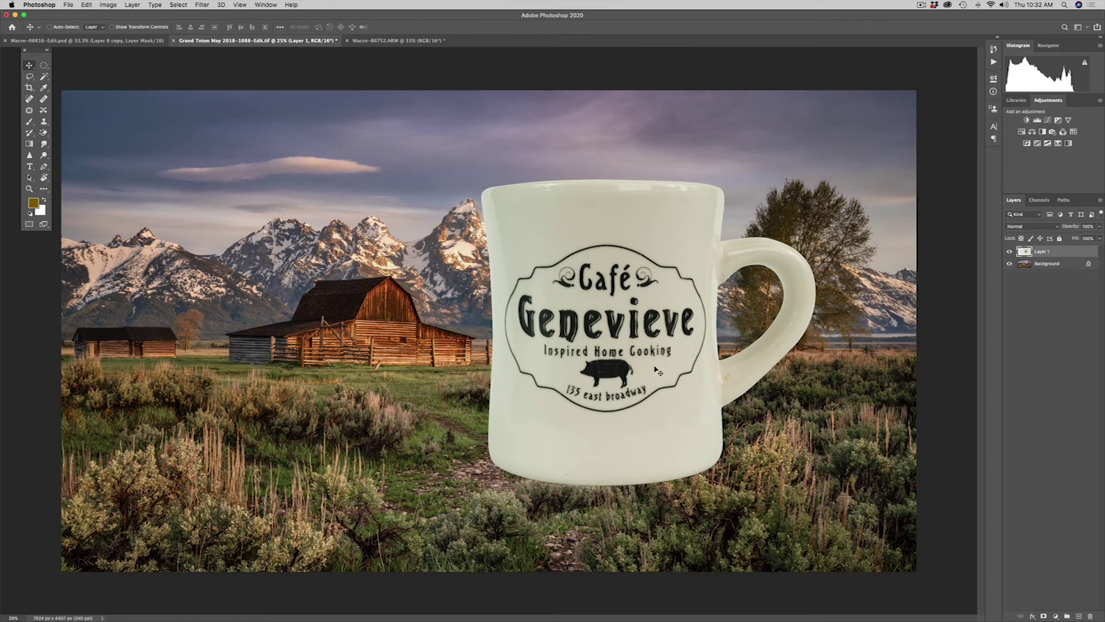
{"action": "mouse_move", "coordinate": [633, 357]}
{"action": "left_mouse_down"}
{"action": "mouse_move", "coordinate": [653, 361]}
{"action": "mouse_move", "coordinate": [646, 341]}
{"action": "mouse_move", "coordinate": [633, 345]}
{"action": "left_mouse_up"}
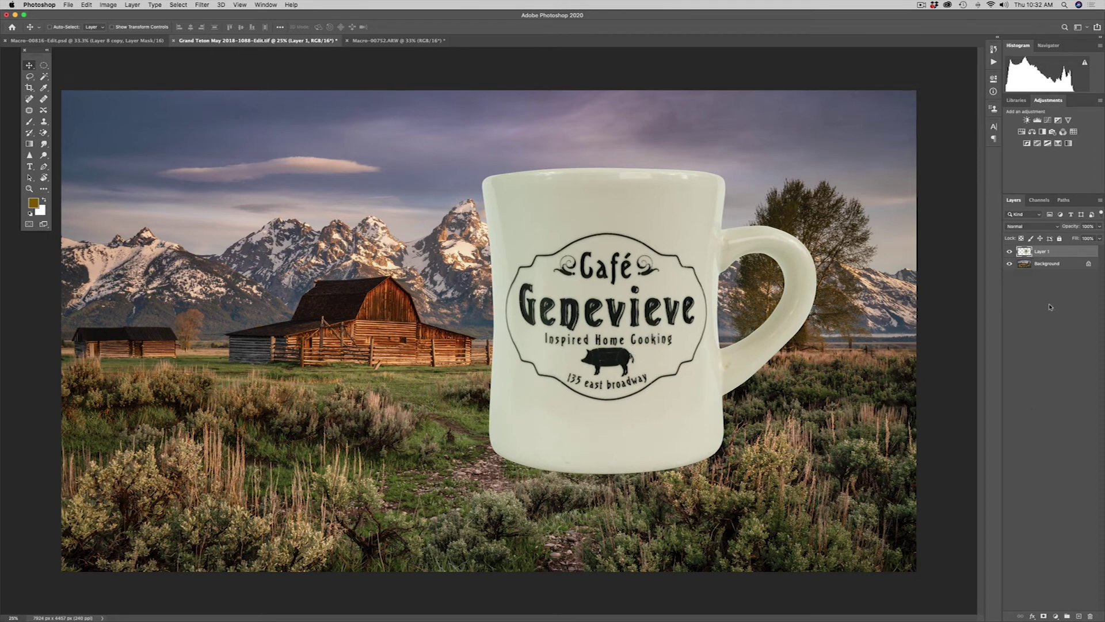
- Add a mug-masked Levels adjustment with white input 250 and the midtone nudged left
{"action": "left_click", "coordinate": [1027, 253], "text": "super"}
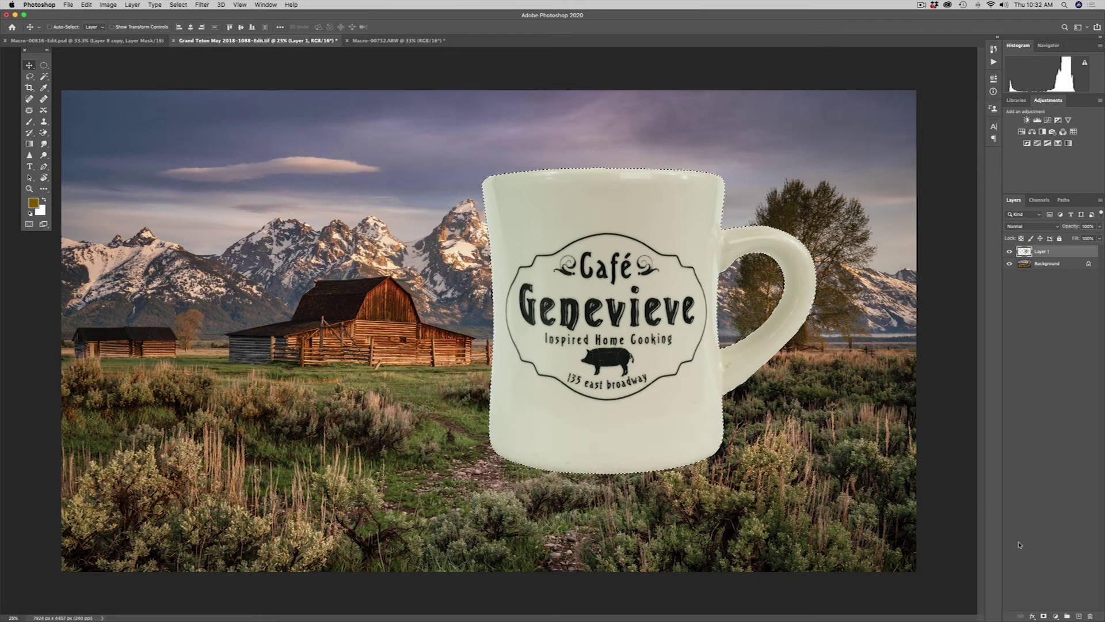
{"action": "left_click", "coordinate": [1055, 616]}
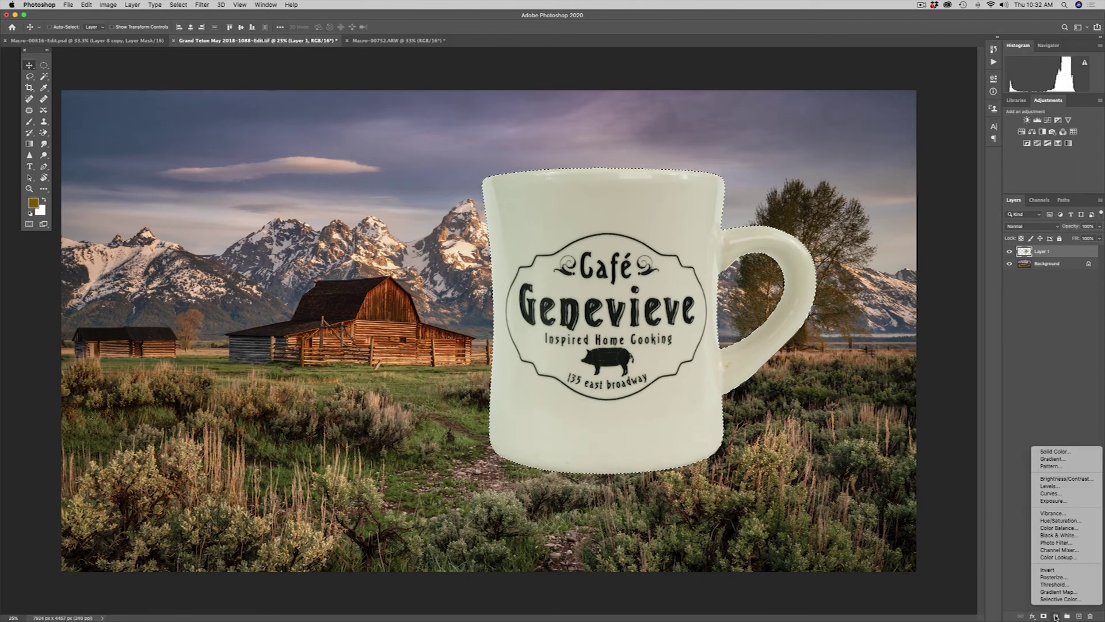
{"action": "left_click", "coordinate": [1050, 488]}
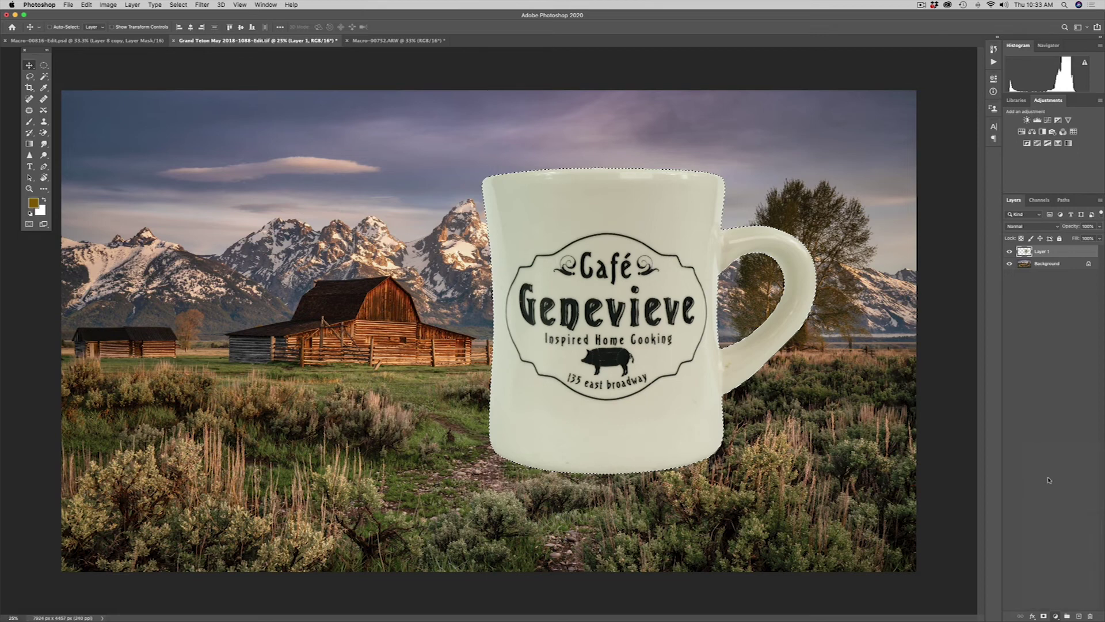
{"action": "left_click_drag", "start_coordinate": [913, 168], "coordinate": [911, 168]}
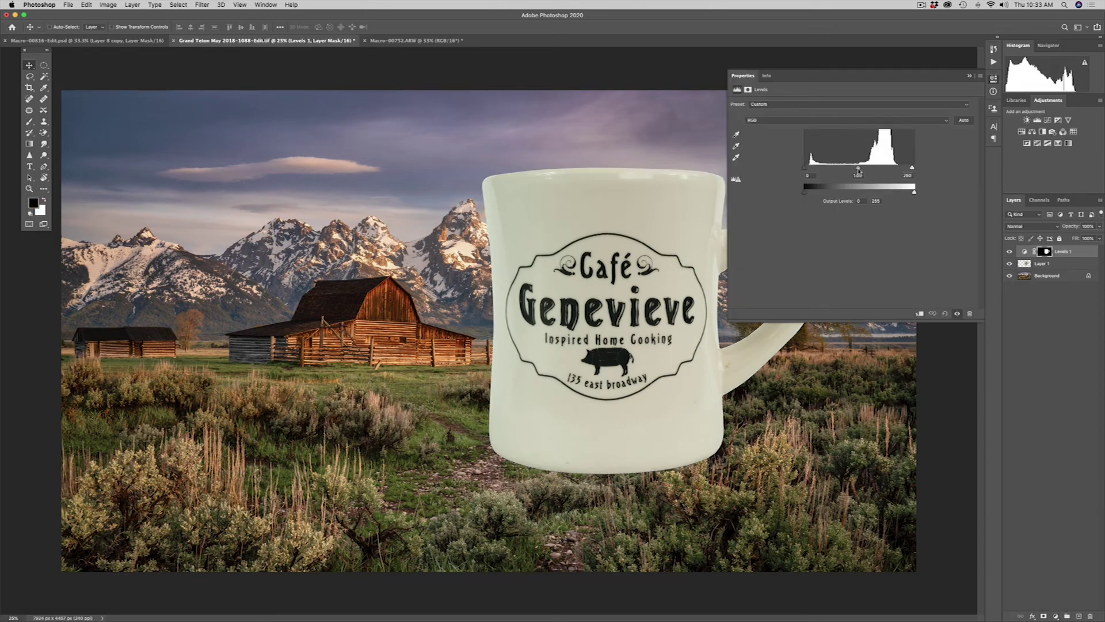
{"action": "left_click_drag", "start_coordinate": [856, 169], "coordinate": [855, 171]}
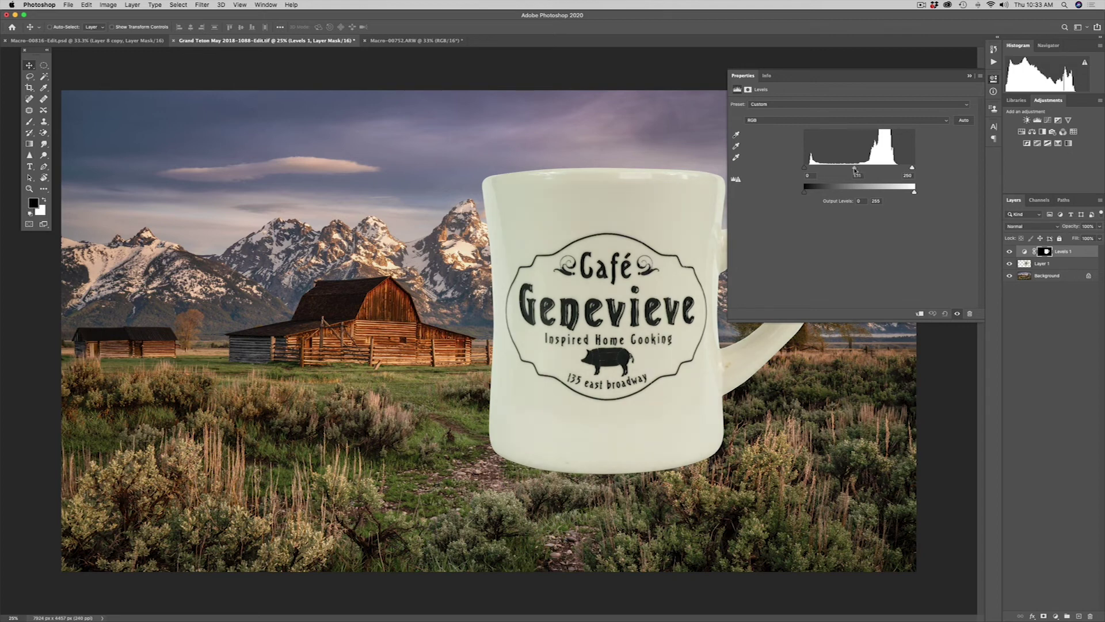
{"action": "left_click", "coordinate": [970, 77]}
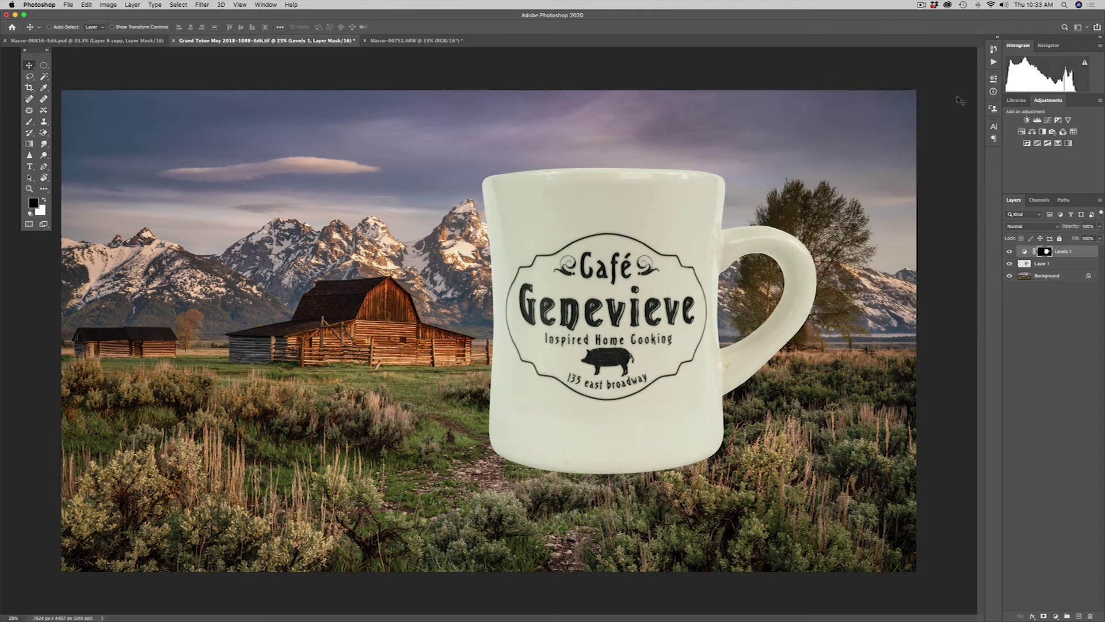
- Zoom in closely on the mug's handle
{"action": "key", "text": "z"}
{"action": "left_click_drag", "start_coordinate": [716, 337], "coordinate": [755, 411]}
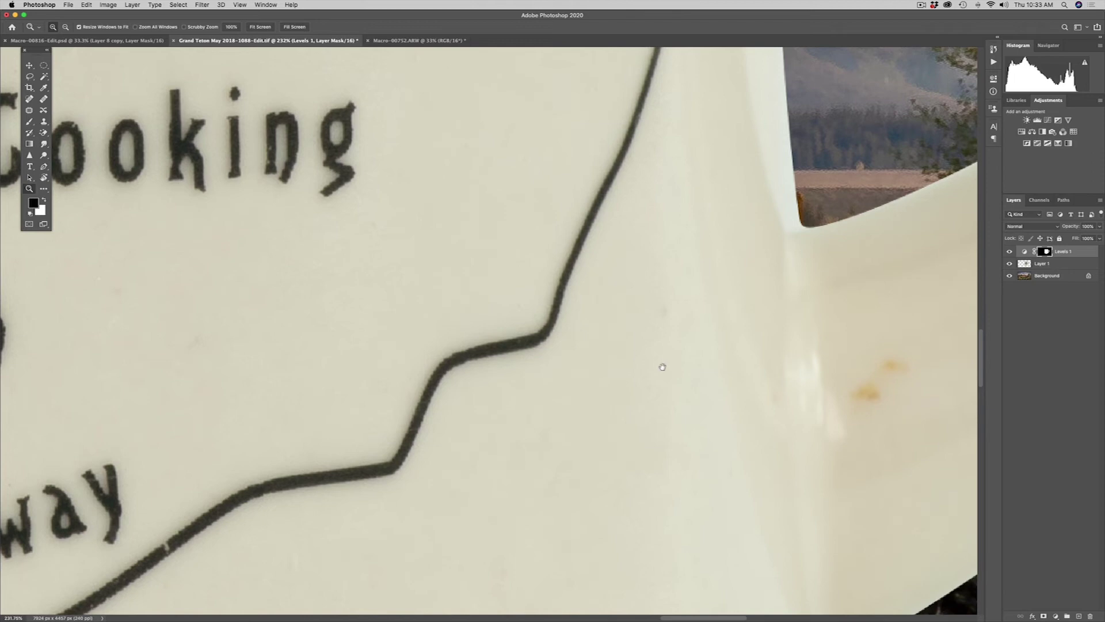
{"action": "scroll", "coordinate": [659, 364], "scroll_direction": "right", "scroll_amount": 5}
{"action": "scroll", "coordinate": [659, 365], "scroll_direction": "down", "scroll_amount": 3}
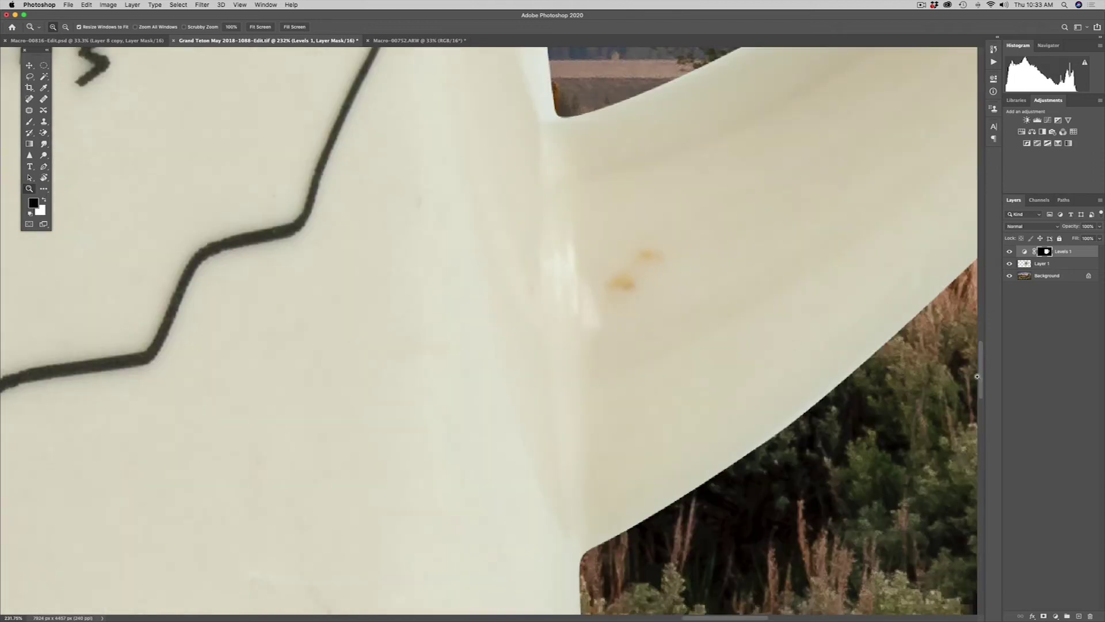
- Lasso the two orange spots on Layer 1's handle joint and Content-Aware fill them
{"action": "left_click", "coordinate": [1024, 264]}
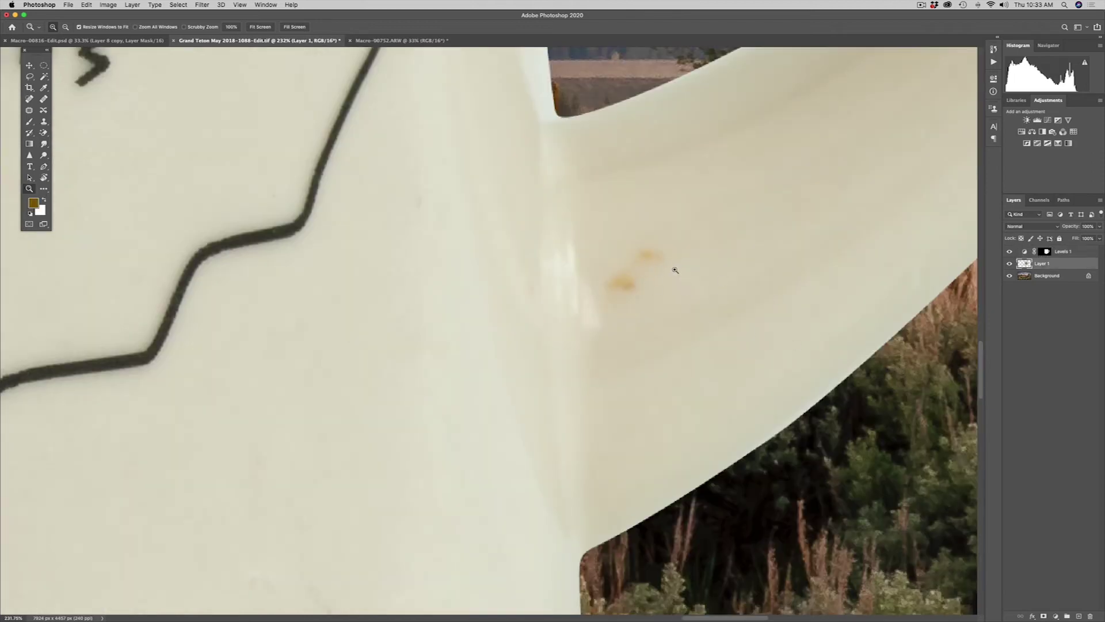
{"action": "left_click", "coordinate": [29, 76]}
{"action": "mouse_move", "coordinate": [652, 241]}
{"action": "left_mouse_down"}
{"action": "mouse_move", "coordinate": [602, 269]}
{"action": "mouse_move", "coordinate": [607, 305]}
{"action": "mouse_move", "coordinate": [669, 296]}
{"action": "mouse_move", "coordinate": [670, 247]}
{"action": "left_mouse_up"}
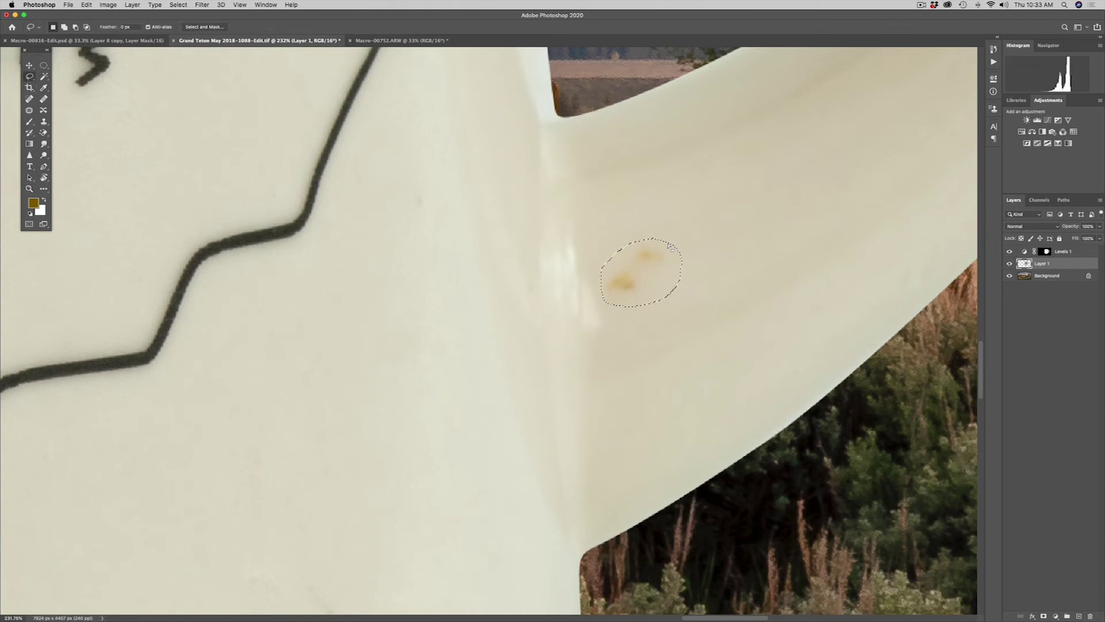
{"action": "key", "text": "shift+BackSpace"}
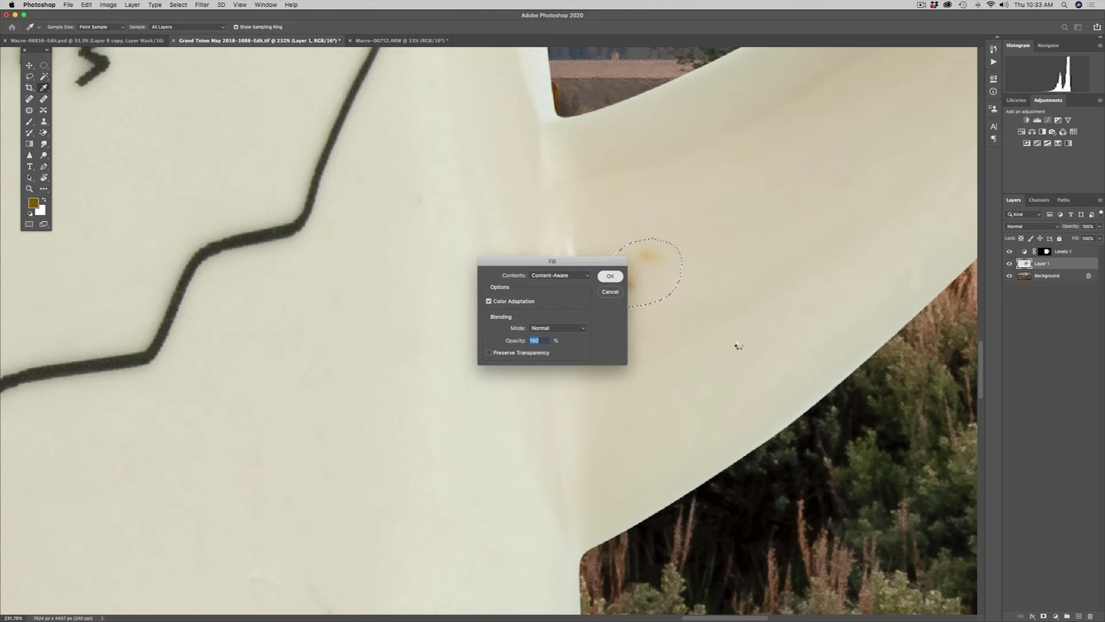
{"action": "key", "text": "Return"}
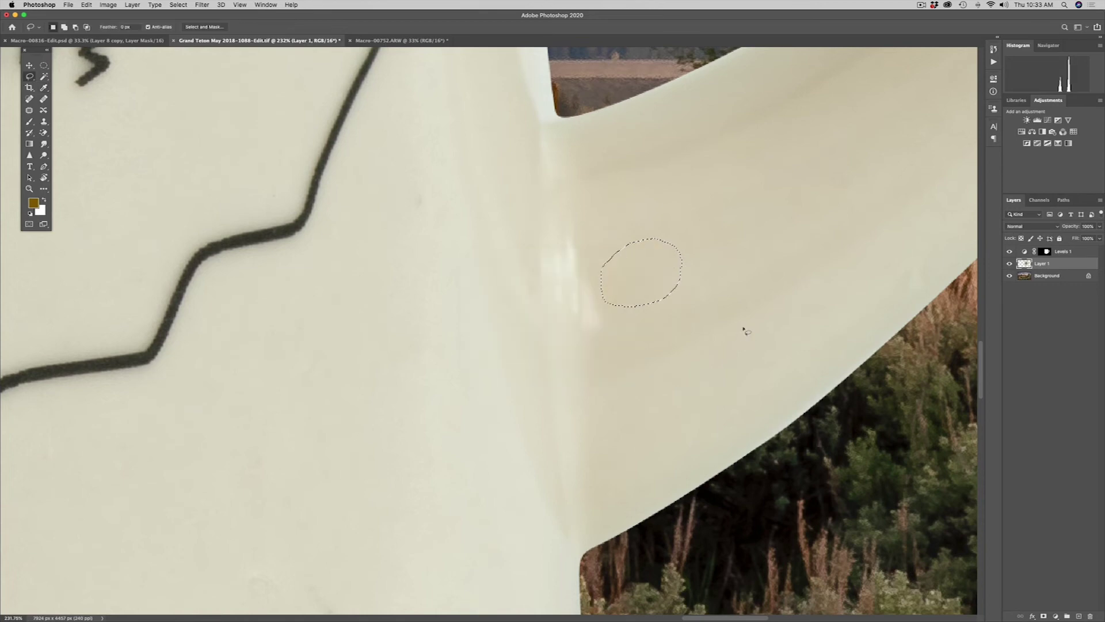
{"action": "key", "text": "super+d"}
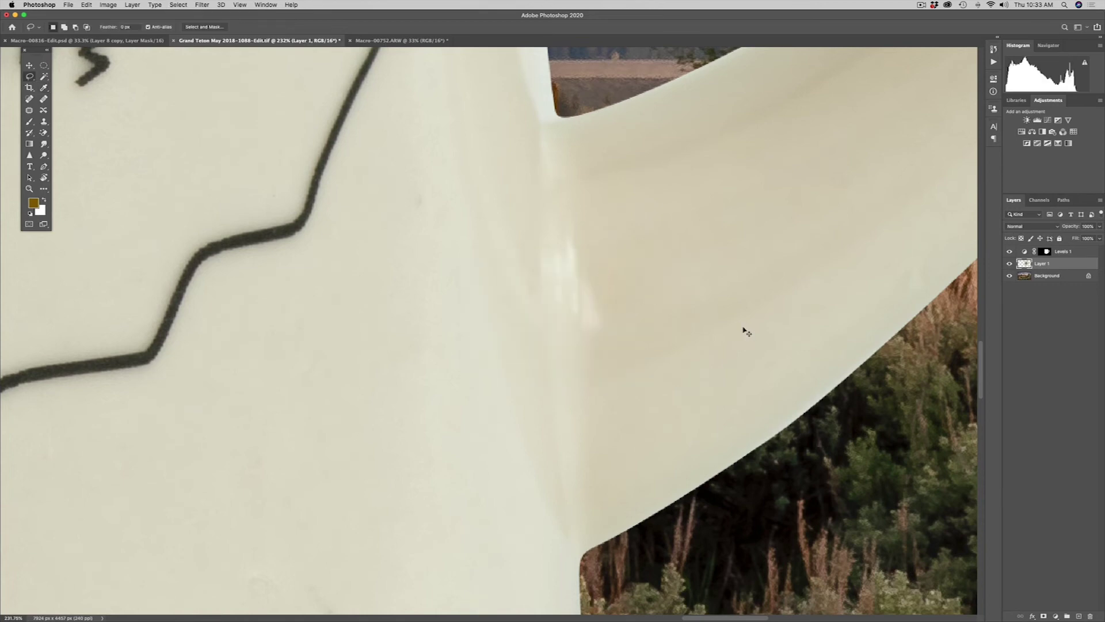
{"action": "key", "text": "super+0"}
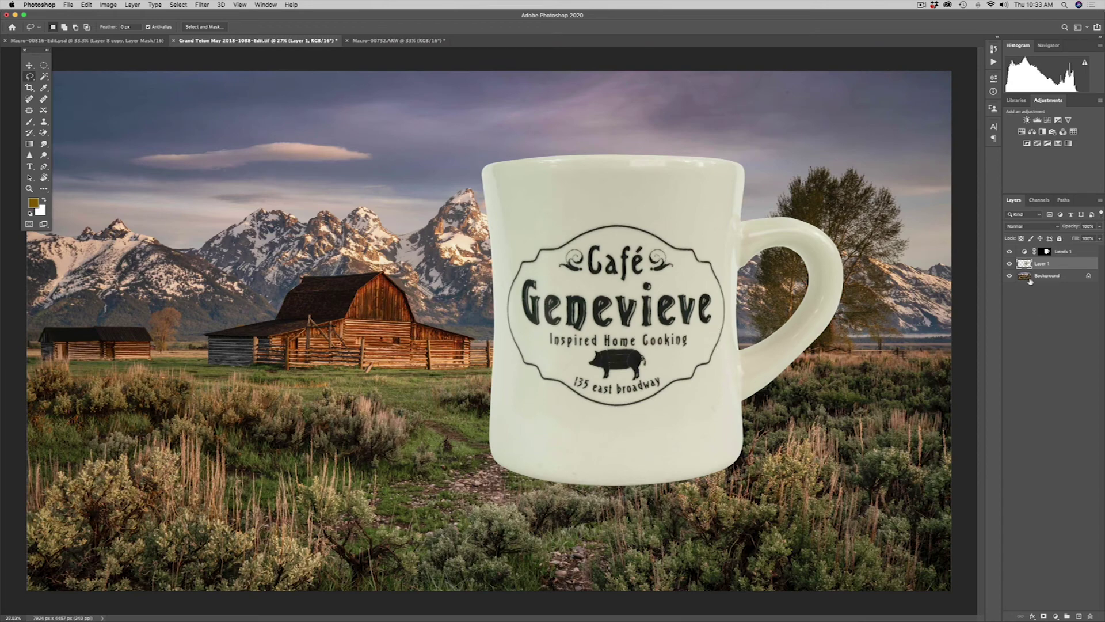
- Paint a 20%-opacity black shadow under the mug on Layer 2, then add Layer 3 above Background
{"action": "left_click", "coordinate": [1079, 616]}
{"action": "left_click_drag", "start_coordinate": [1024, 265], "coordinate": [1025, 282]}
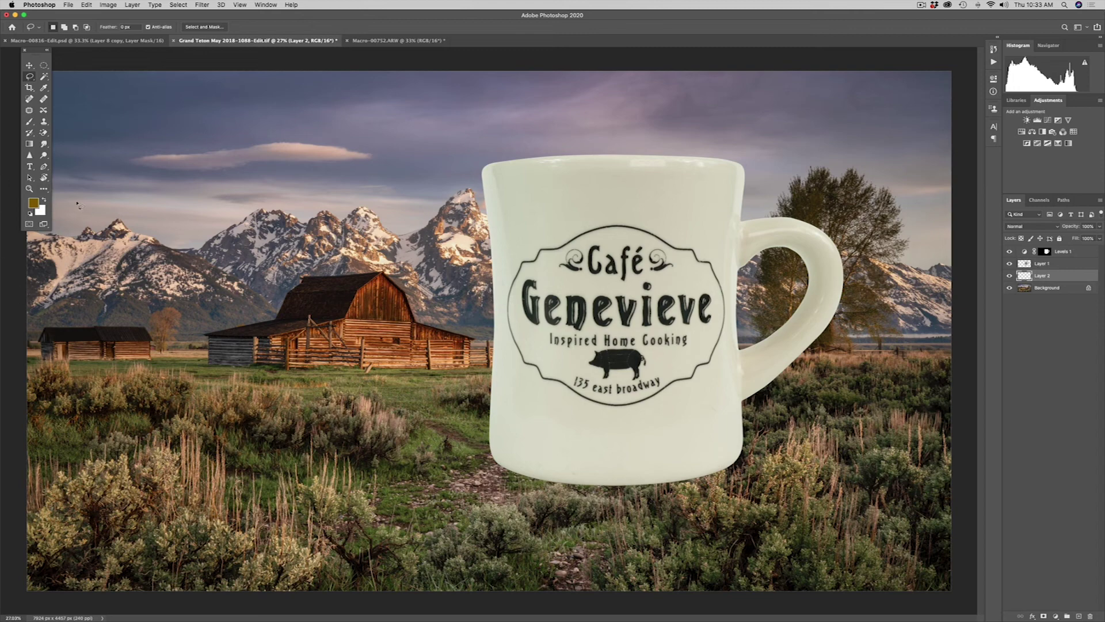
{"action": "key", "text": "d"}
{"action": "key", "text": "b"}
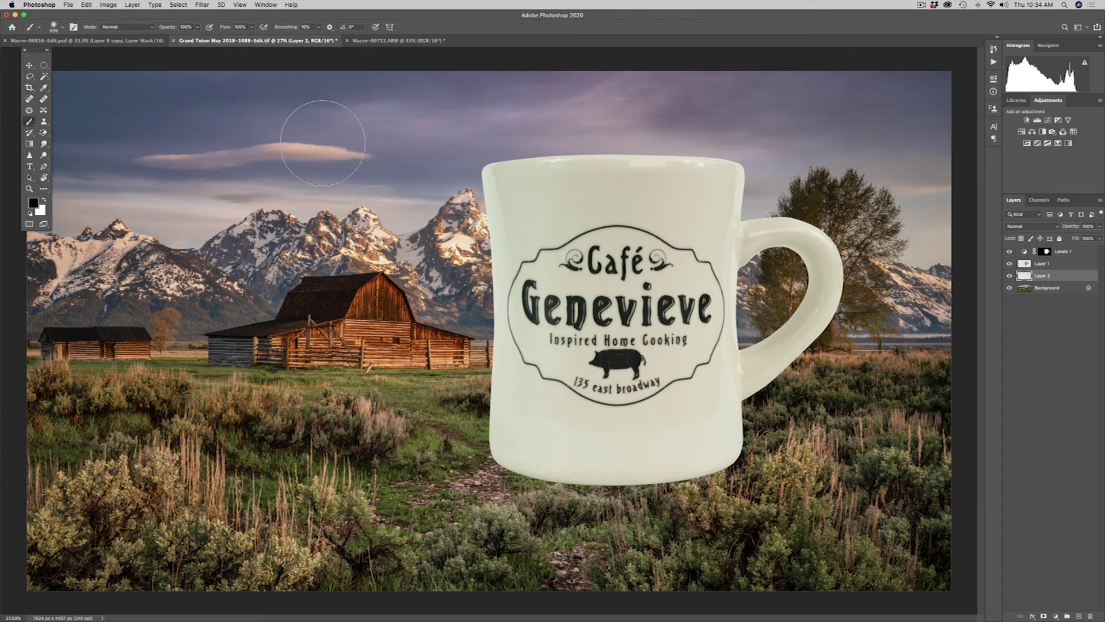
{"action": "key", "text": "2"}
{"action": "left_click_drag", "start_coordinate": [666, 454], "coordinate": [528, 455]}
{"action": "mouse_move", "coordinate": [533, 451]}
{"action": "left_mouse_down"}
{"action": "mouse_move", "coordinate": [703, 451]}
{"action": "mouse_move", "coordinate": [530, 444]}
{"action": "mouse_move", "coordinate": [567, 439]}
{"action": "mouse_move", "coordinate": [530, 451]}
{"action": "mouse_move", "coordinate": [561, 456]}
{"action": "left_mouse_up"}
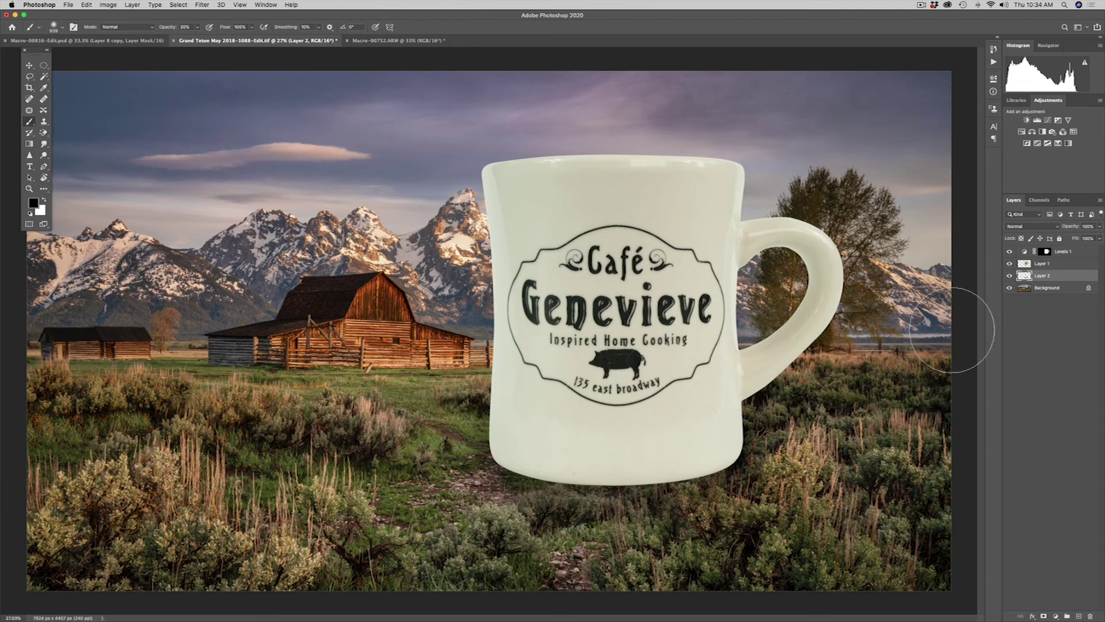
{"action": "left_click", "coordinate": [1026, 290]}
{"action": "left_click", "coordinate": [1079, 616]}
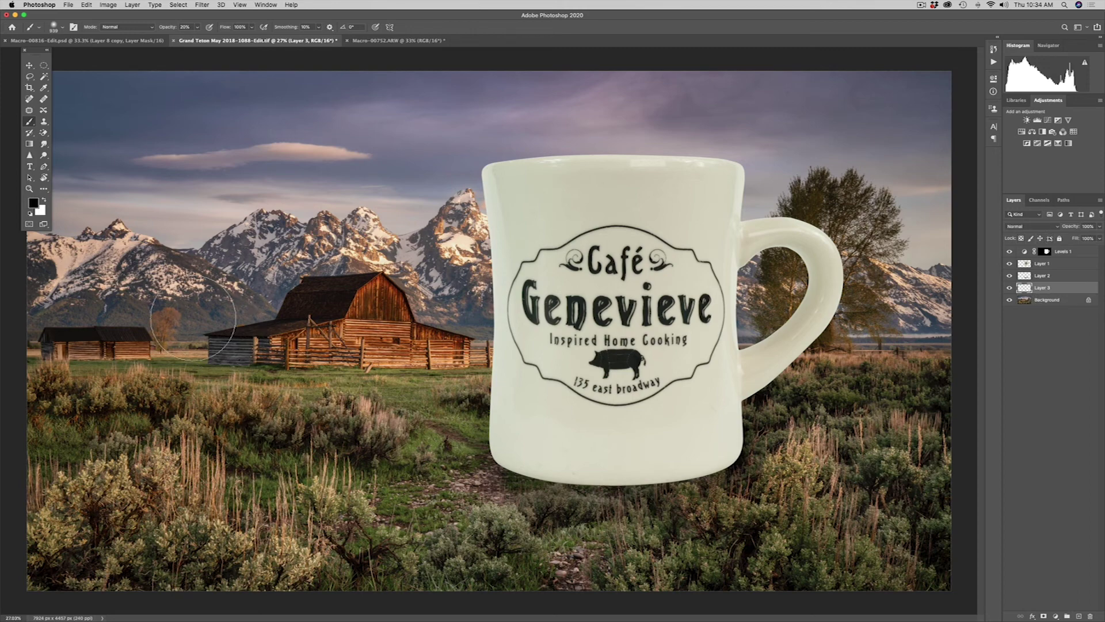
- Drag a white Foreground to Transparent gradient from the bottom edge up toward the mug
{"action": "left_click", "coordinate": [44, 200]}
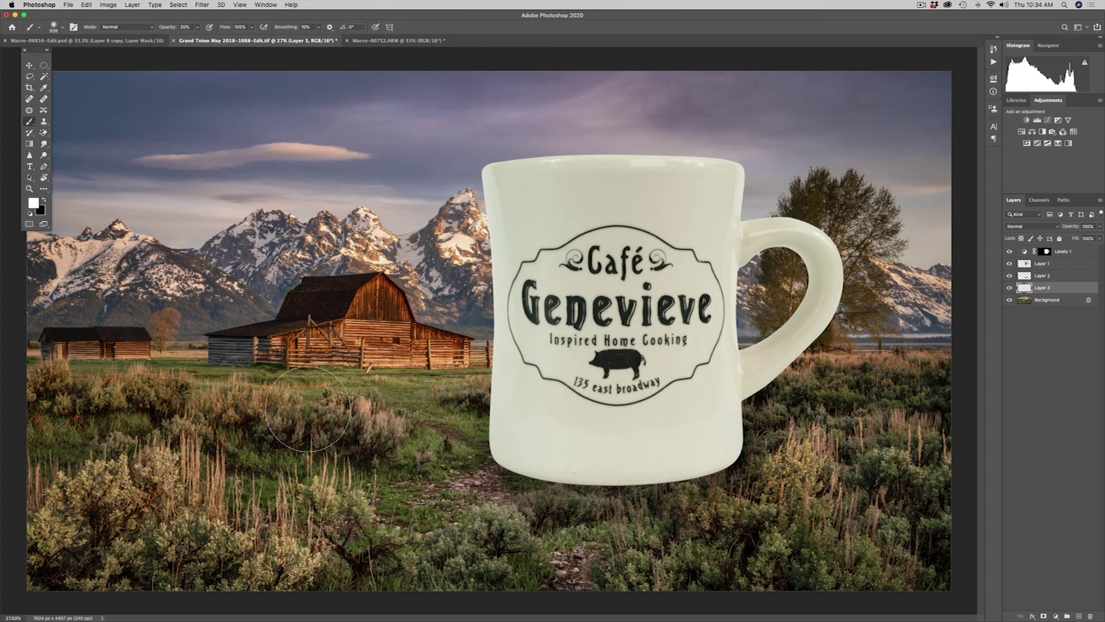
{"action": "key", "text": "g"}
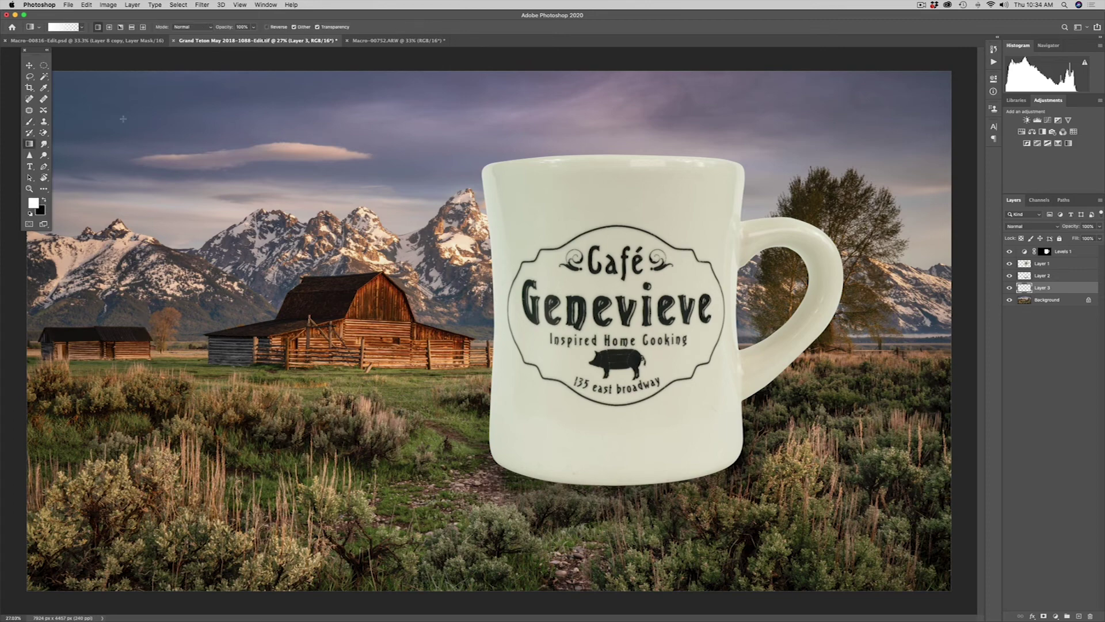
{"action": "left_click", "coordinate": [81, 27]}
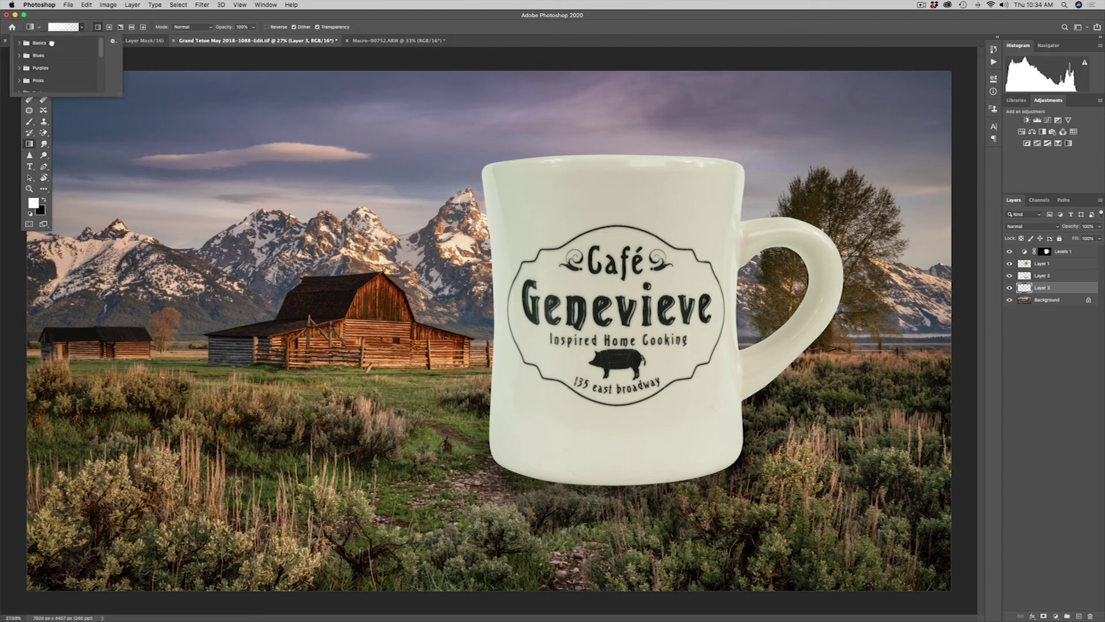
{"action": "left_click", "coordinate": [20, 43]}
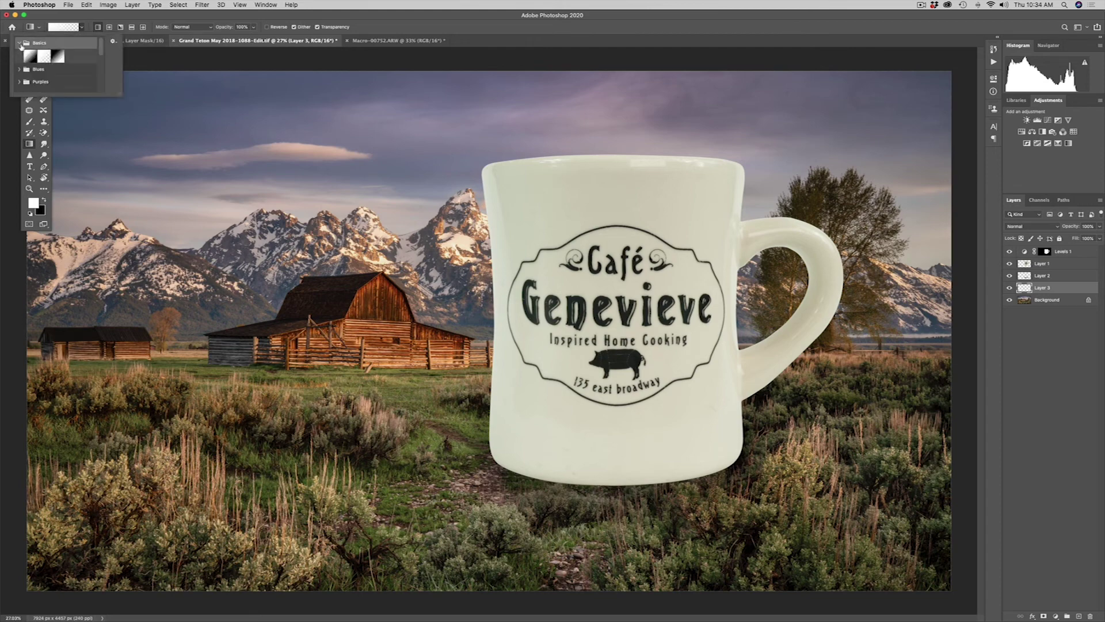
{"action": "left_click", "coordinate": [47, 61]}
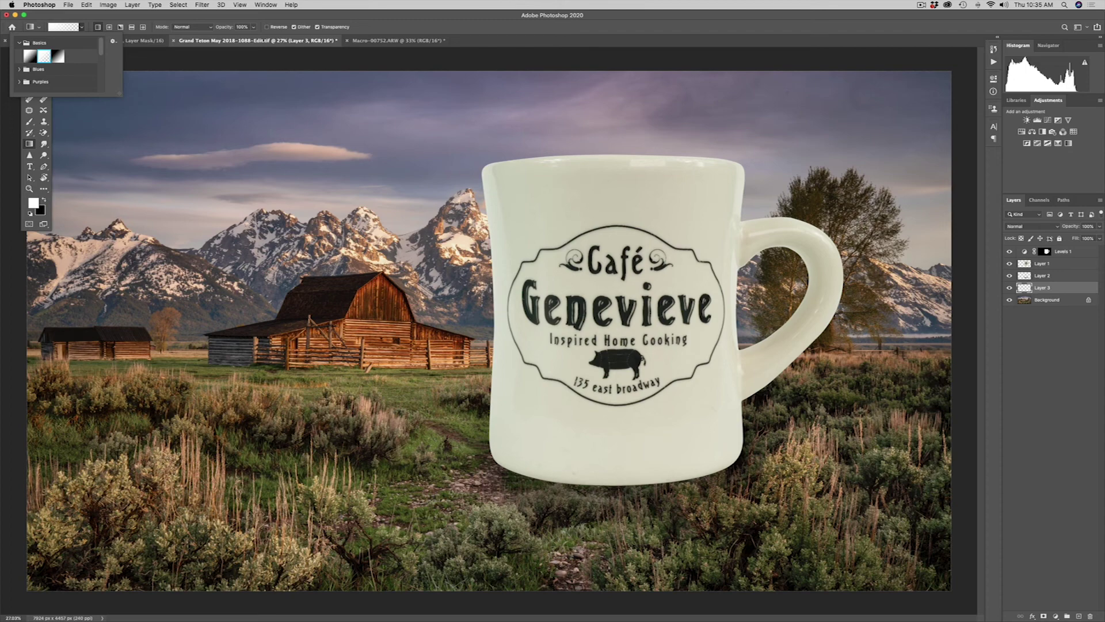
{"action": "left_click", "coordinate": [586, 590]}
{"action": "left_click_drag", "start_coordinate": [586, 589], "coordinate": [582, 416]}
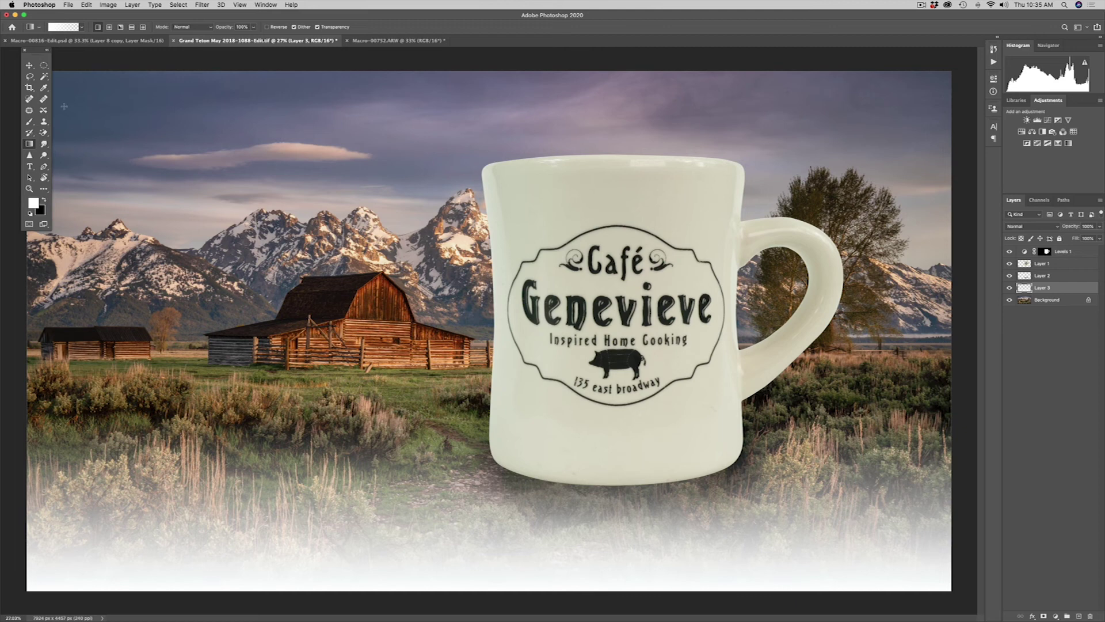
- Type the caption 'Cafe Genevieve Inspired Home Cooking - Jackson WY' at the lower left
{"action": "key", "text": "t"}
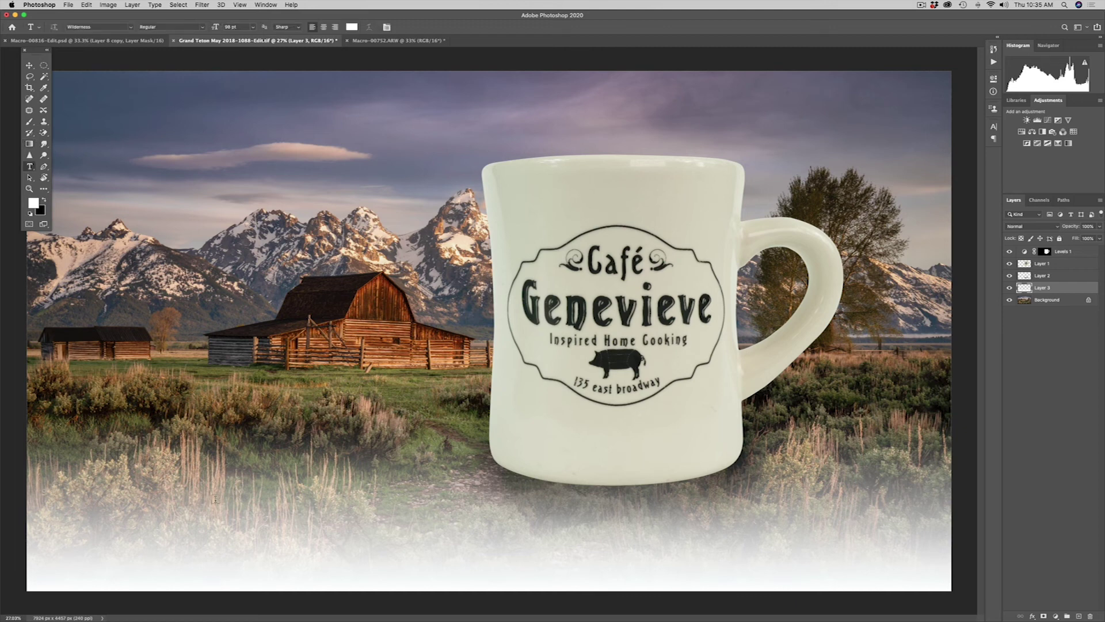
{"action": "left_click", "coordinate": [194, 528]}
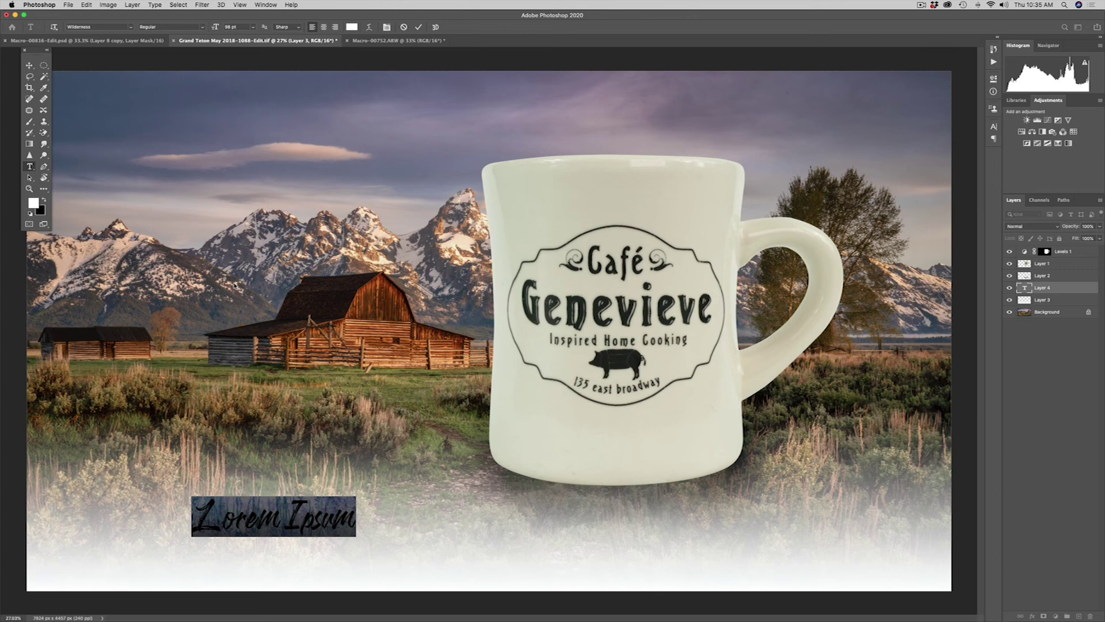
{"action": "type", "text": "Cafe"}
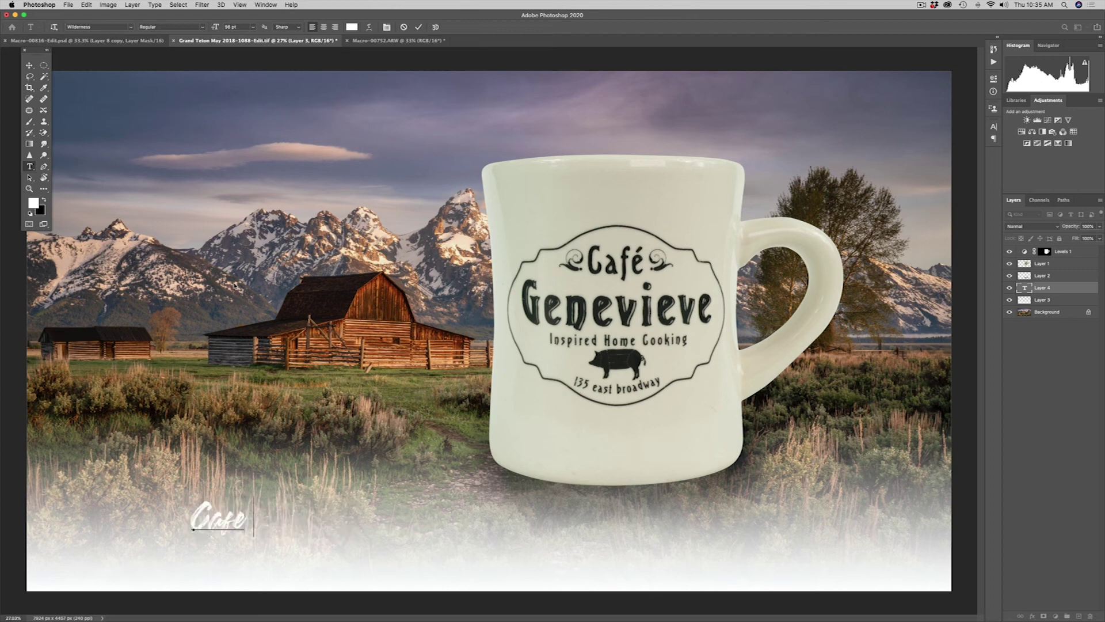
{"action": "type", "text": " Ge"}
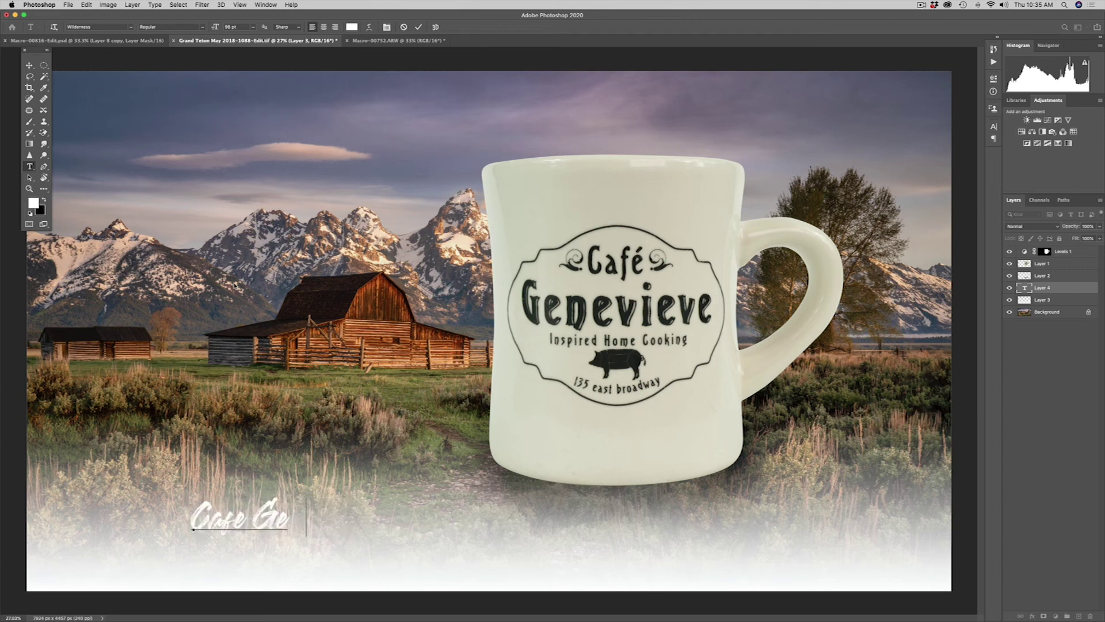
{"action": "type", "text": "nevieve"}
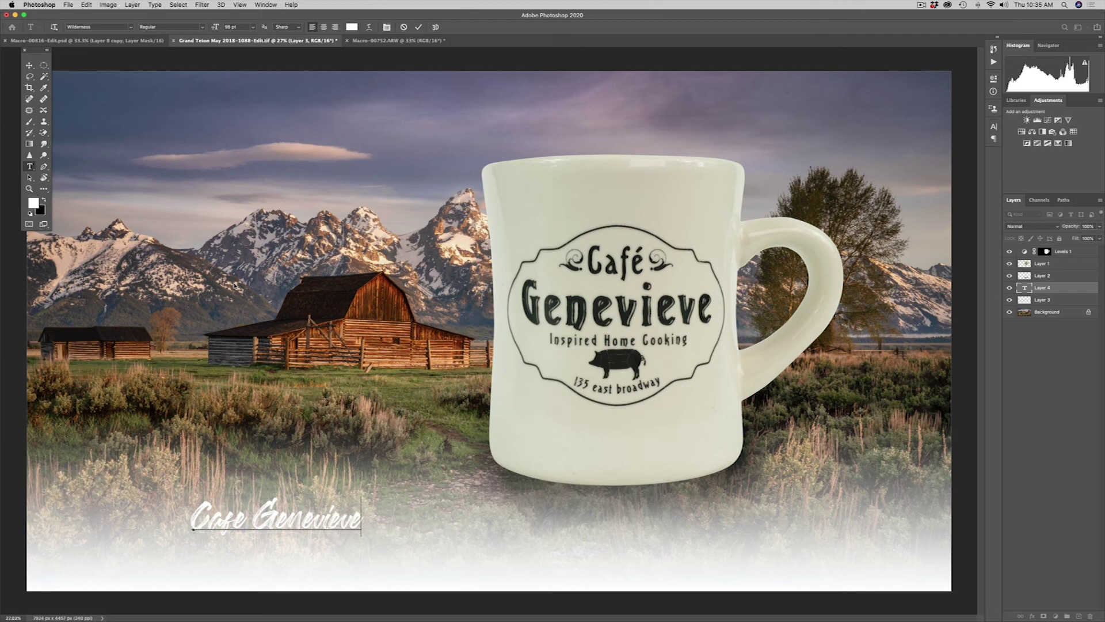
{"action": "type", "text": " Inspired Home Cookin"}
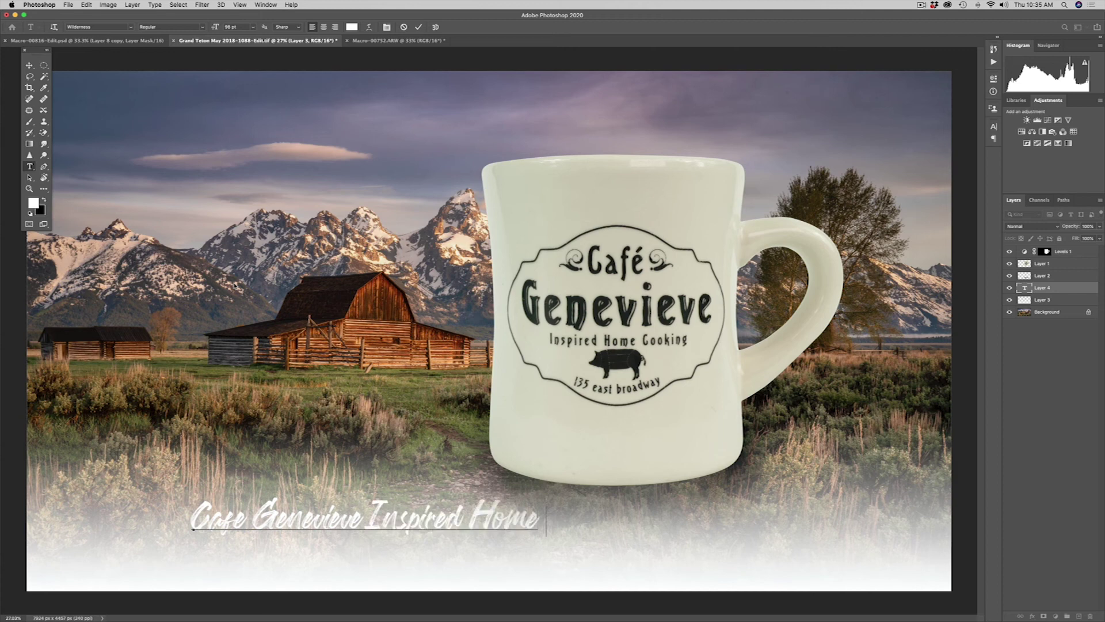
{"action": "type", "text": "g"}
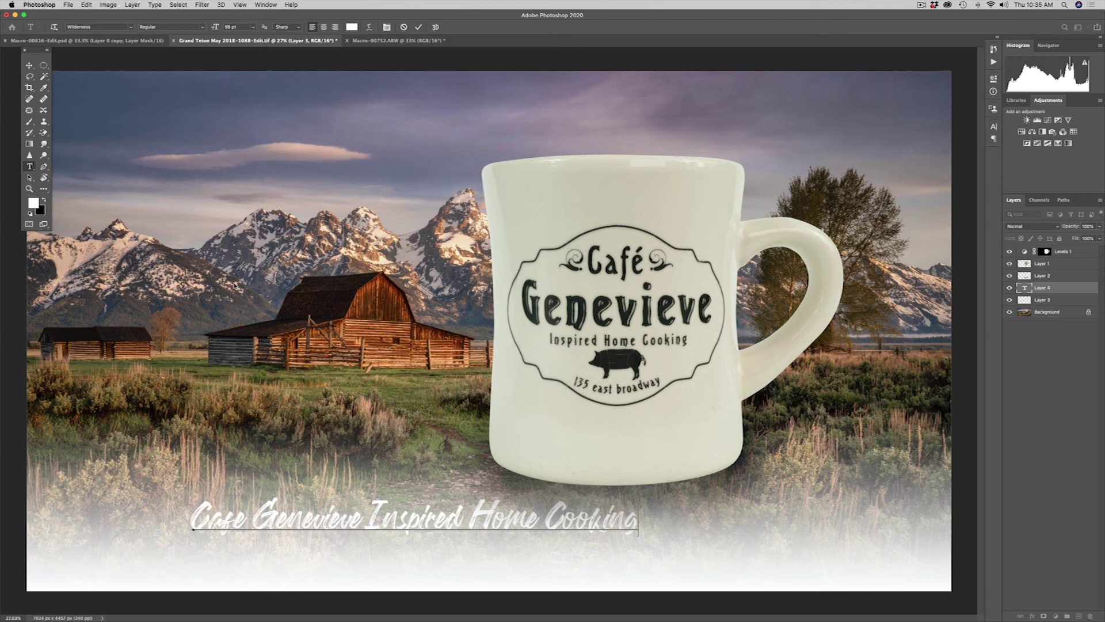
{"action": "type", "text": " - Jacks"}
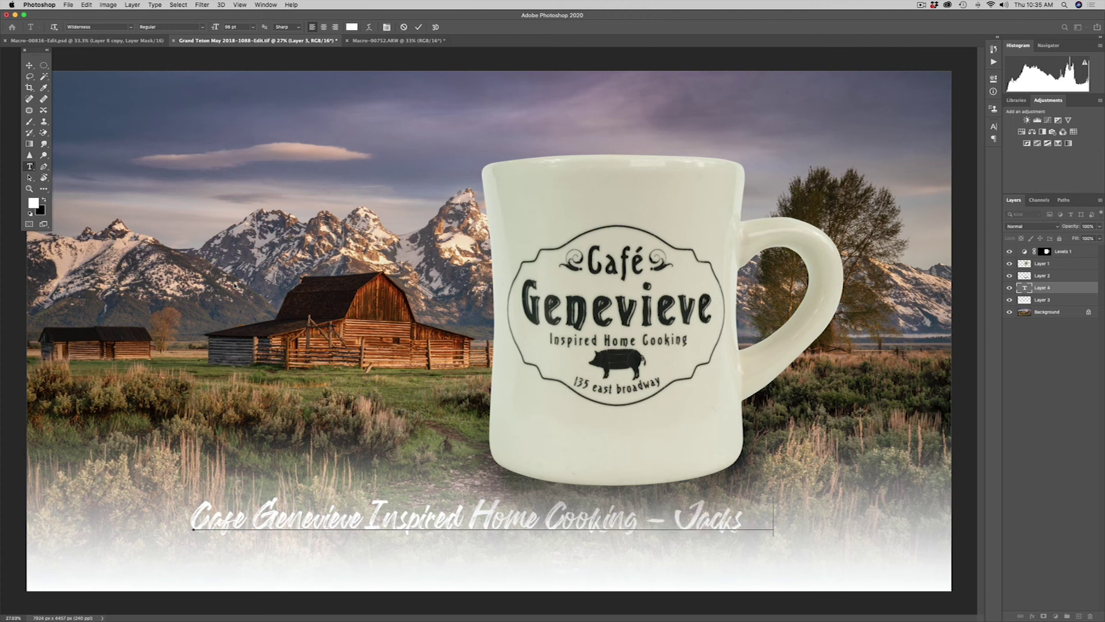
{"action": "type", "text": "on WY"}
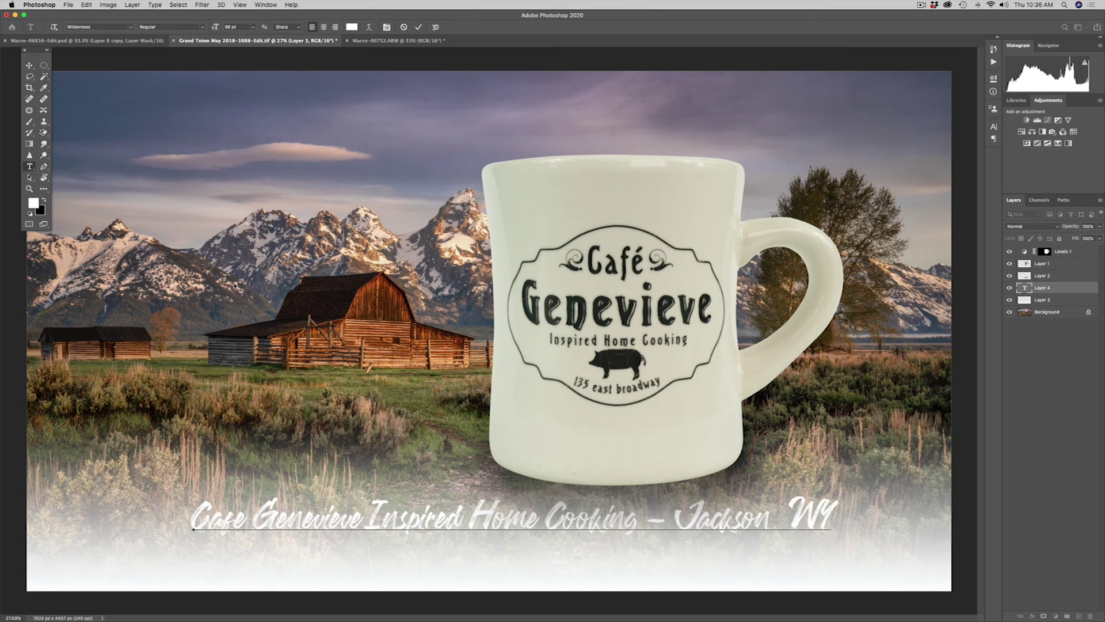
- Enlarge the caption to span the image and center it under the mug
{"action": "triple_click", "coordinate": [407, 514]}
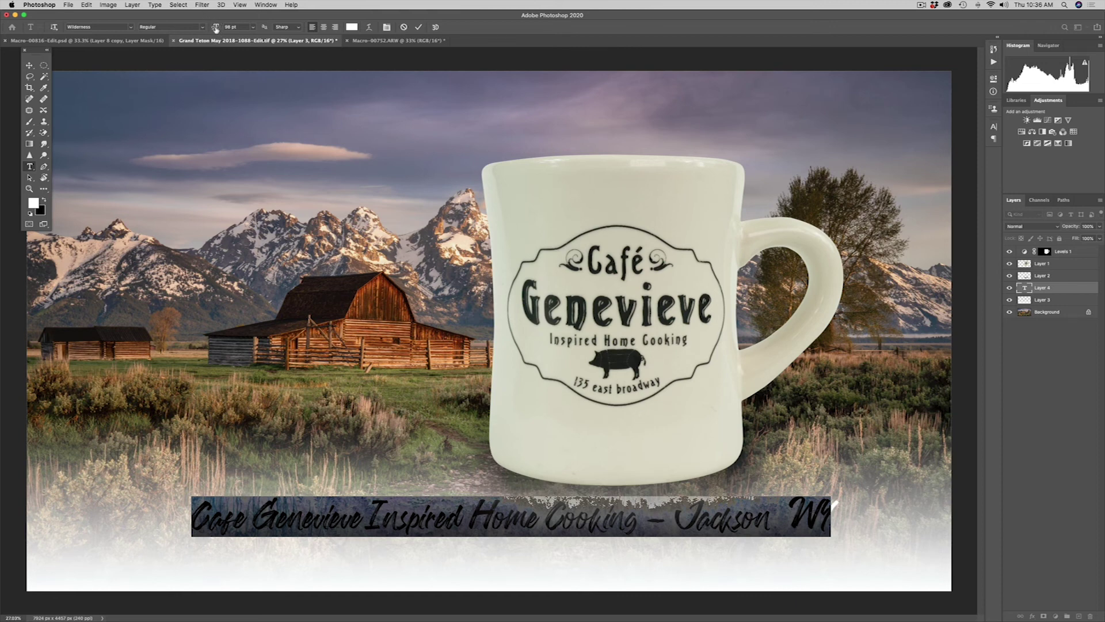
{"action": "mouse_move", "coordinate": [216, 29]}
{"action": "left_mouse_down"}
{"action": "mouse_move", "coordinate": [194, 30]}
{"action": "mouse_move", "coordinate": [226, 30]}
{"action": "left_mouse_up"}
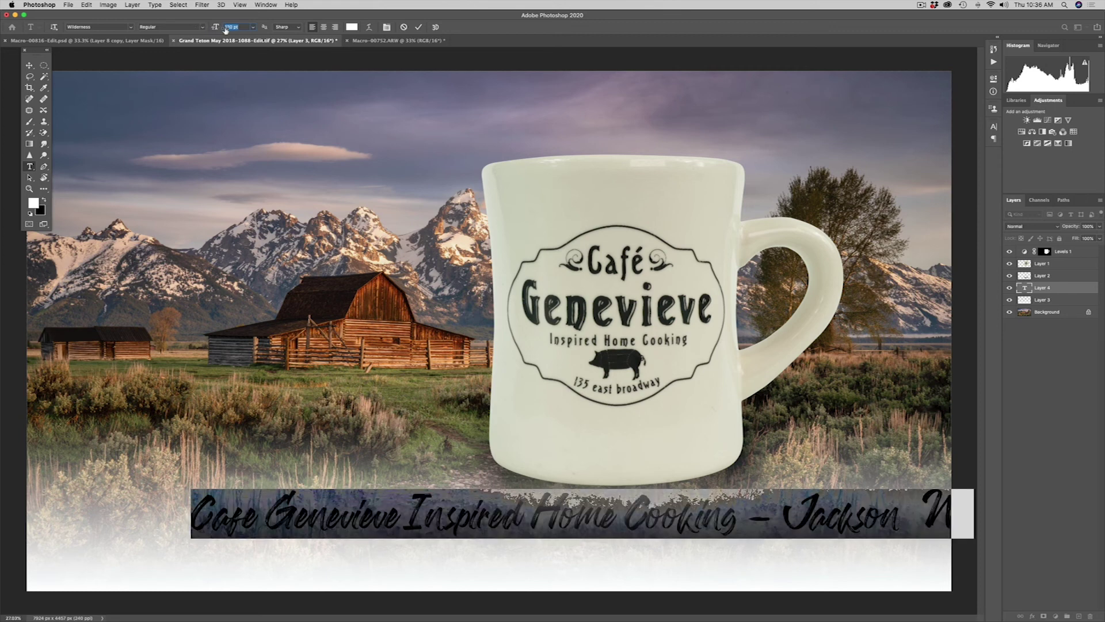
{"action": "key", "text": "super+h"}
{"action": "left_click", "coordinate": [29, 65]}
{"action": "left_click_drag", "start_coordinate": [615, 522], "coordinate": [526, 547]}
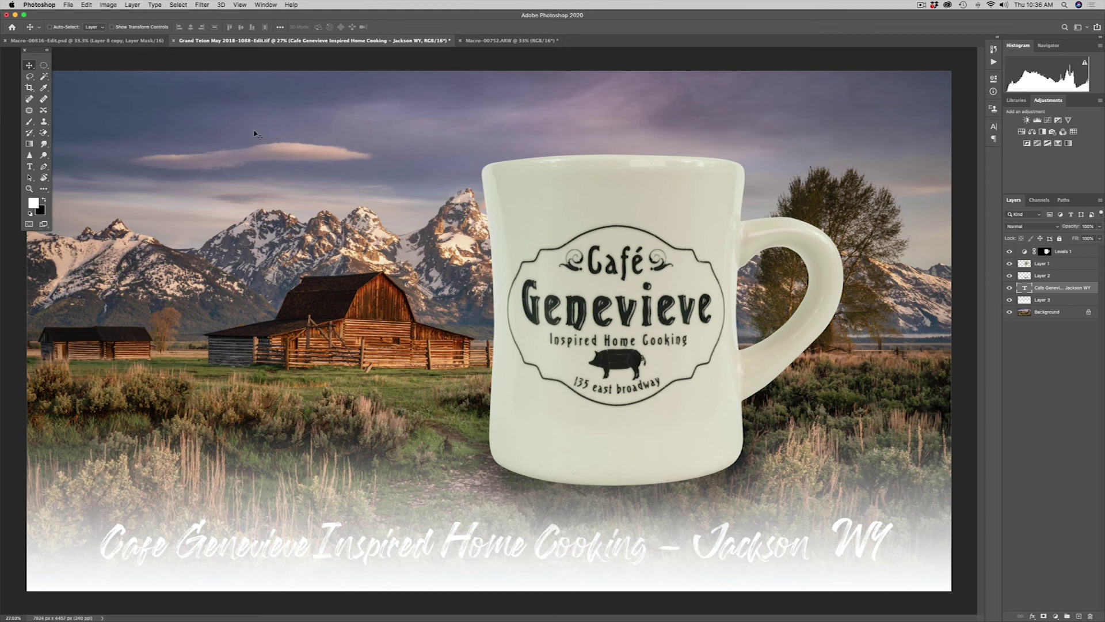
- Delete the accidental placeholder text layer created beside the barn
{"action": "key", "text": "t"}
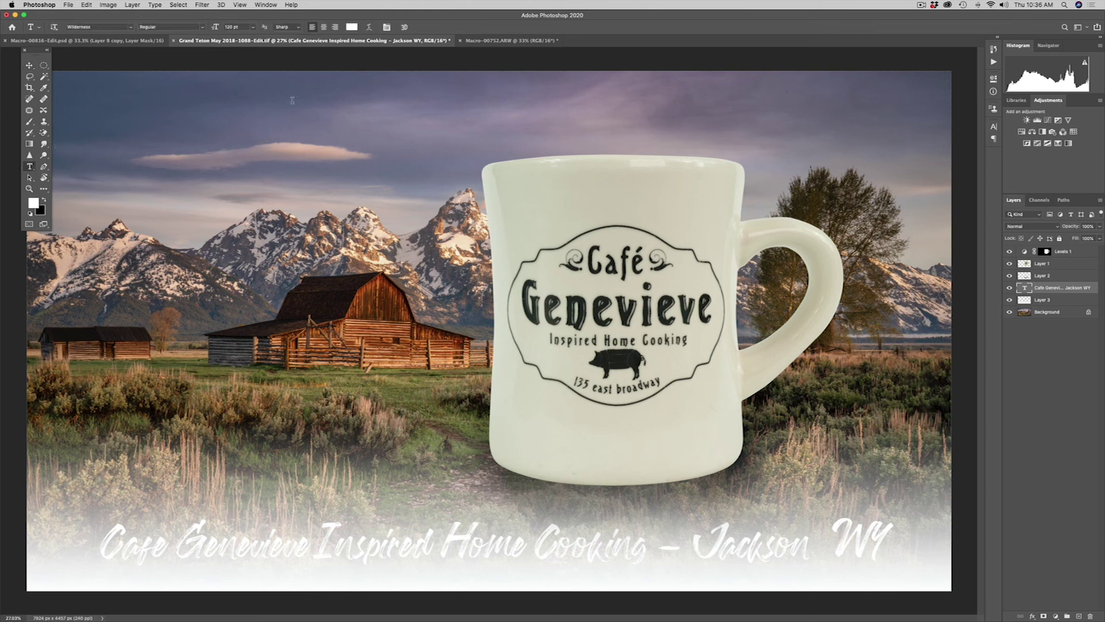
{"action": "left_click_drag", "start_coordinate": [188, 275], "coordinate": [249, 430]}
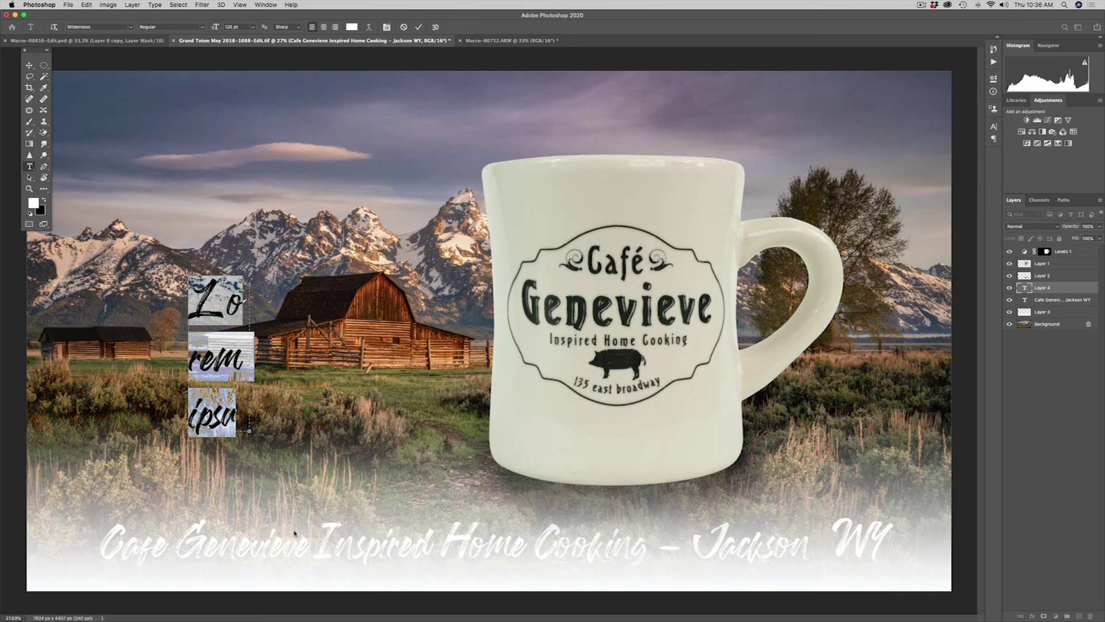
{"action": "left_click", "coordinate": [295, 533]}
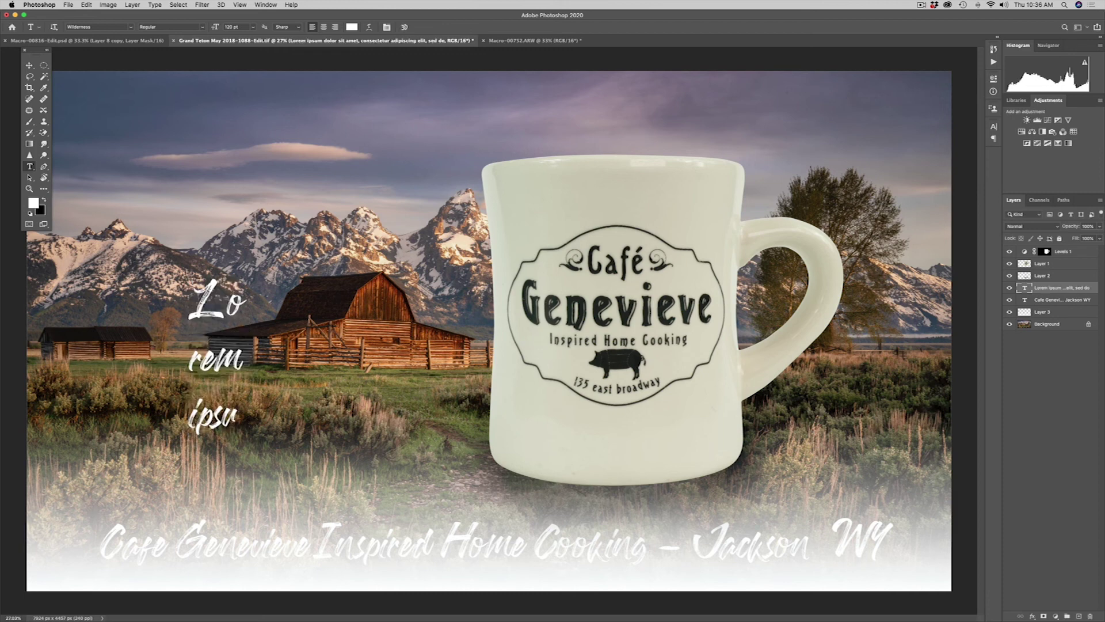
{"action": "left_click_drag", "start_coordinate": [1023, 290], "coordinate": [1089, 615]}
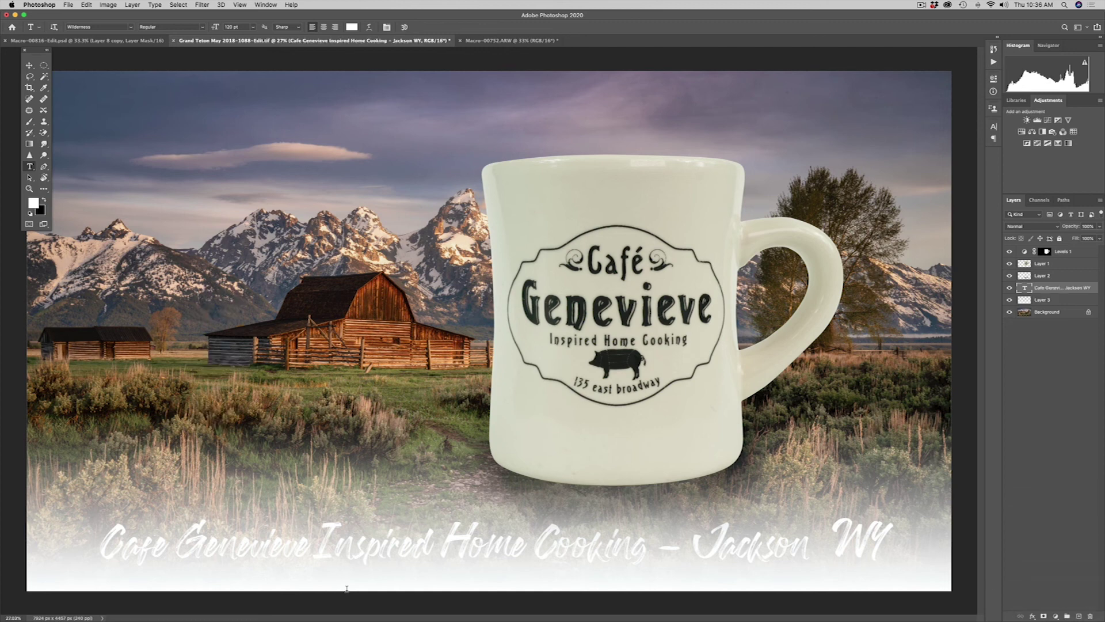
- Change the caption's colour to black, 000000
{"action": "triple_click", "coordinate": [402, 555]}
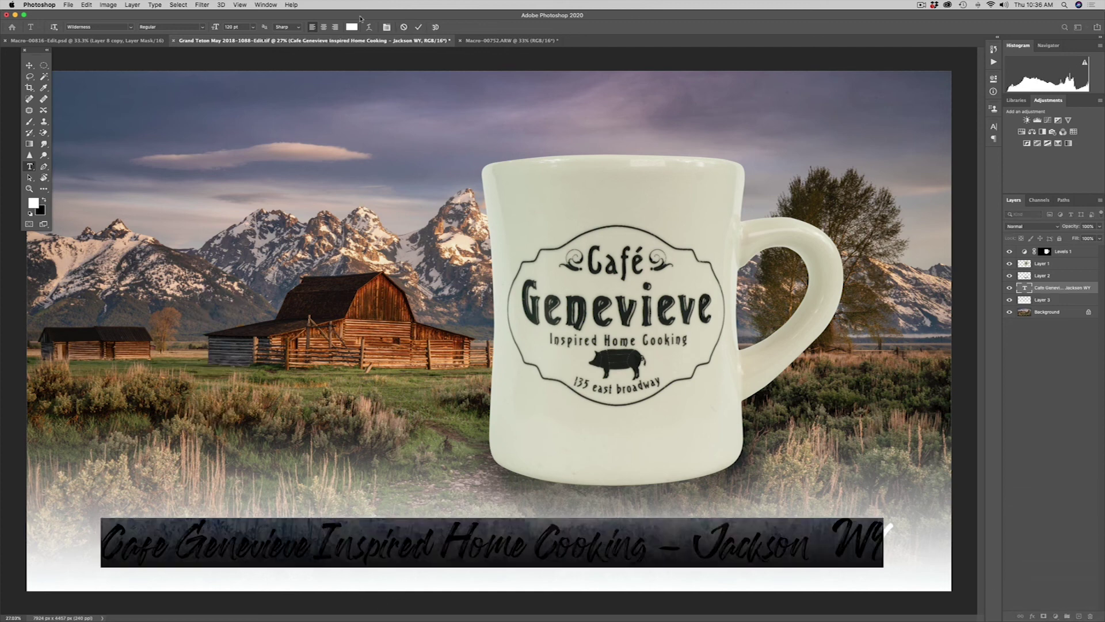
{"action": "left_click", "coordinate": [351, 27]}
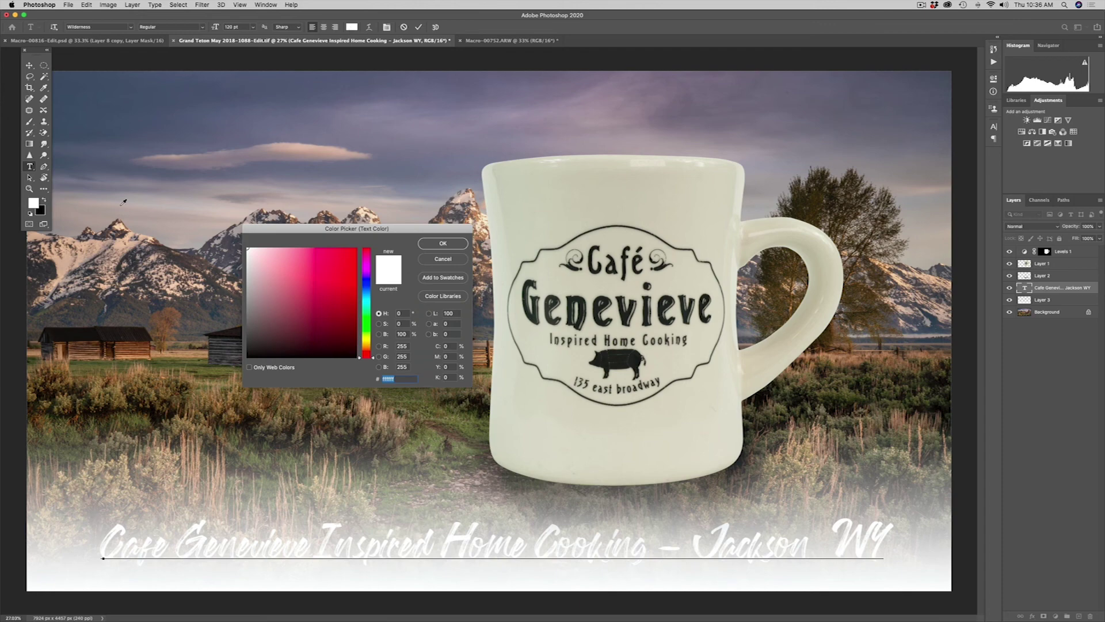
{"action": "type", "text": "000000"}
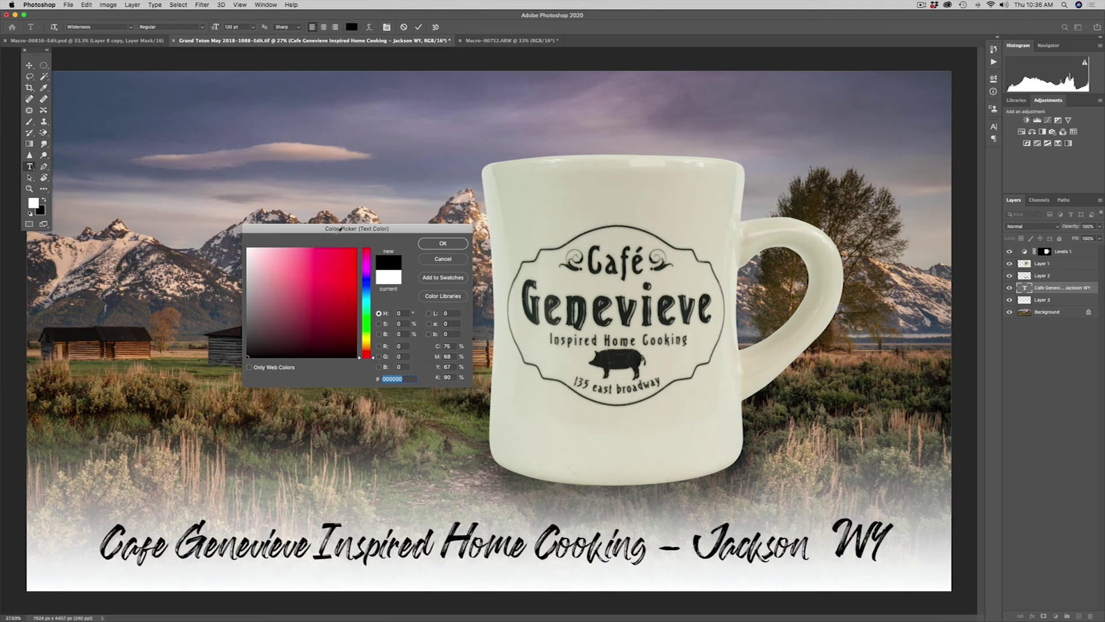
{"action": "left_click", "coordinate": [426, 244]}
{"action": "left_click", "coordinate": [394, 177]}
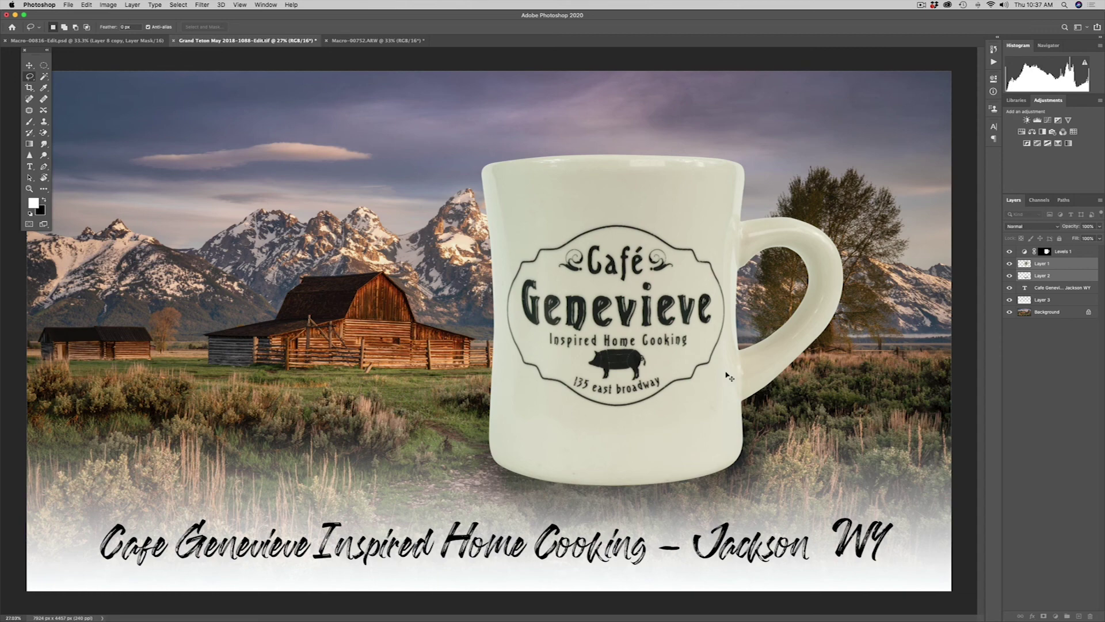
- Inspect the mug edges at 100%, fit the image, and switch to full-screen view
{"action": "key", "text": "super+plus"}
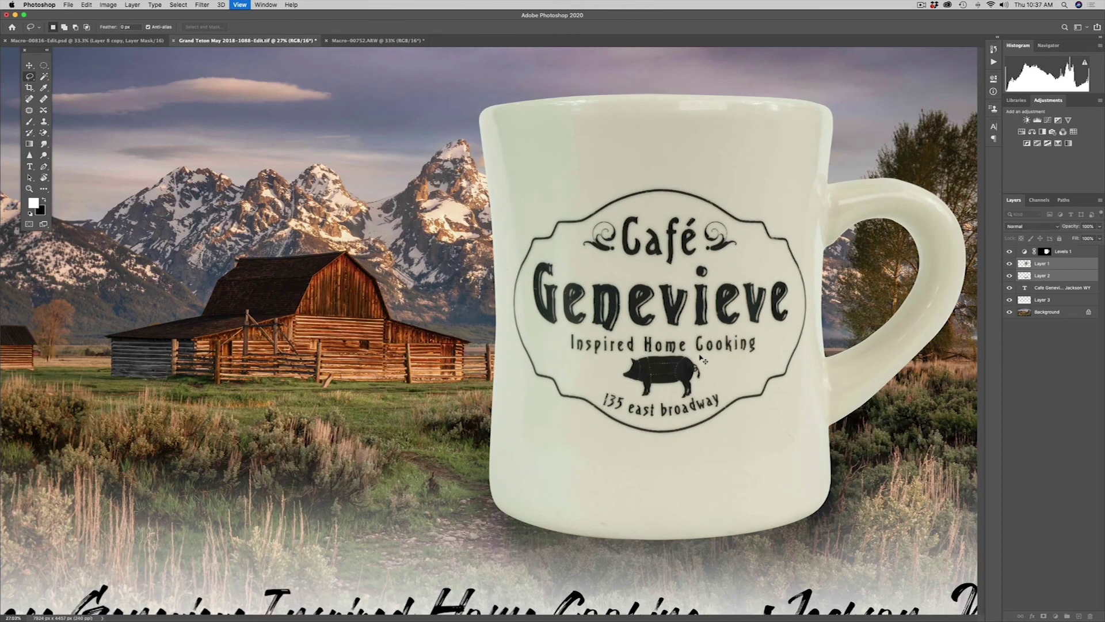
{"action": "key", "text": "super+1"}
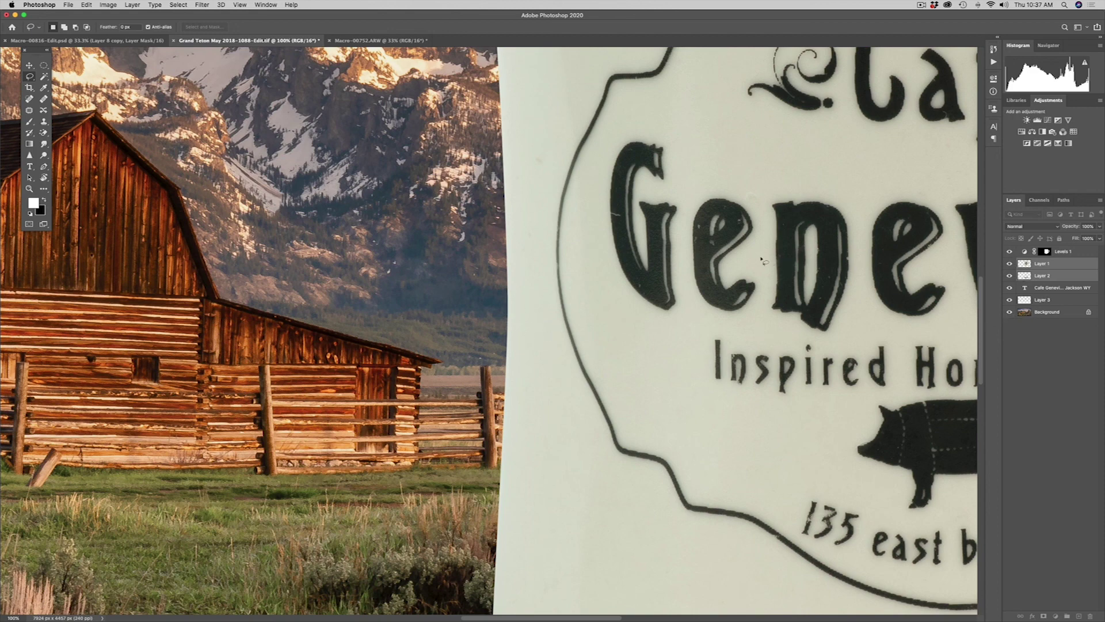
{"action": "key", "text": "super+0"}
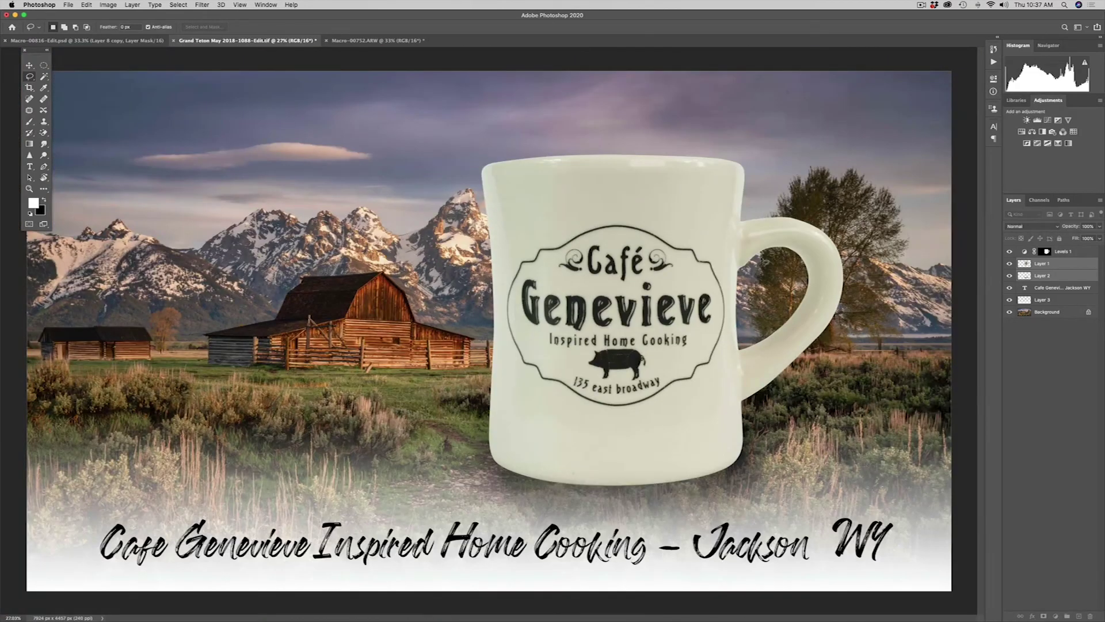
{"action": "key", "text": "f"}
{"action": "key", "text": "f"}
{"action": "key", "text": "super+0"}
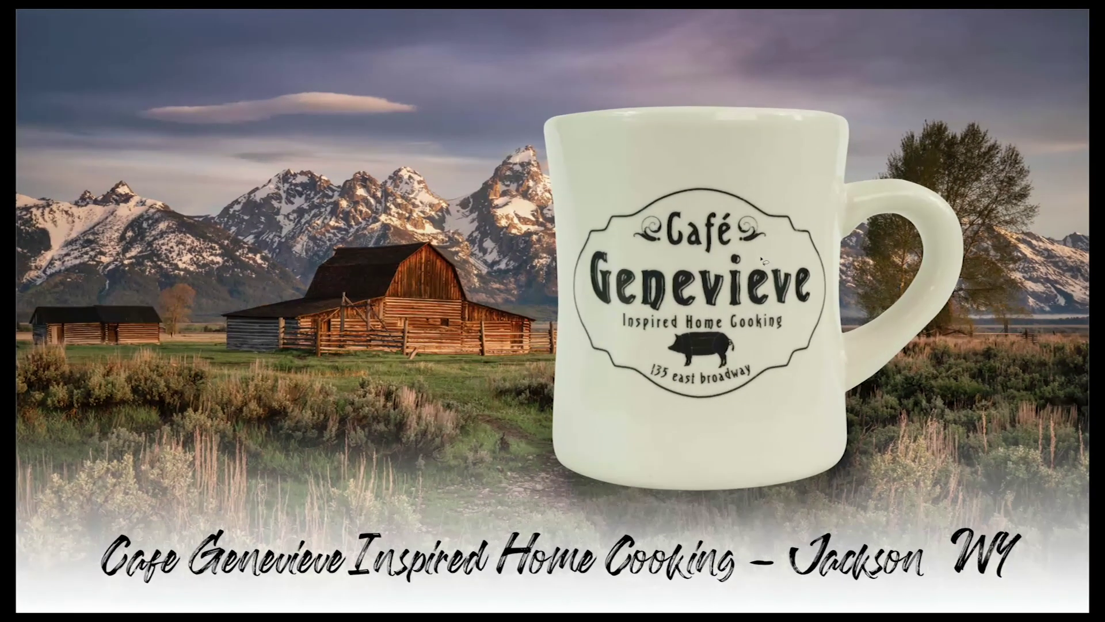